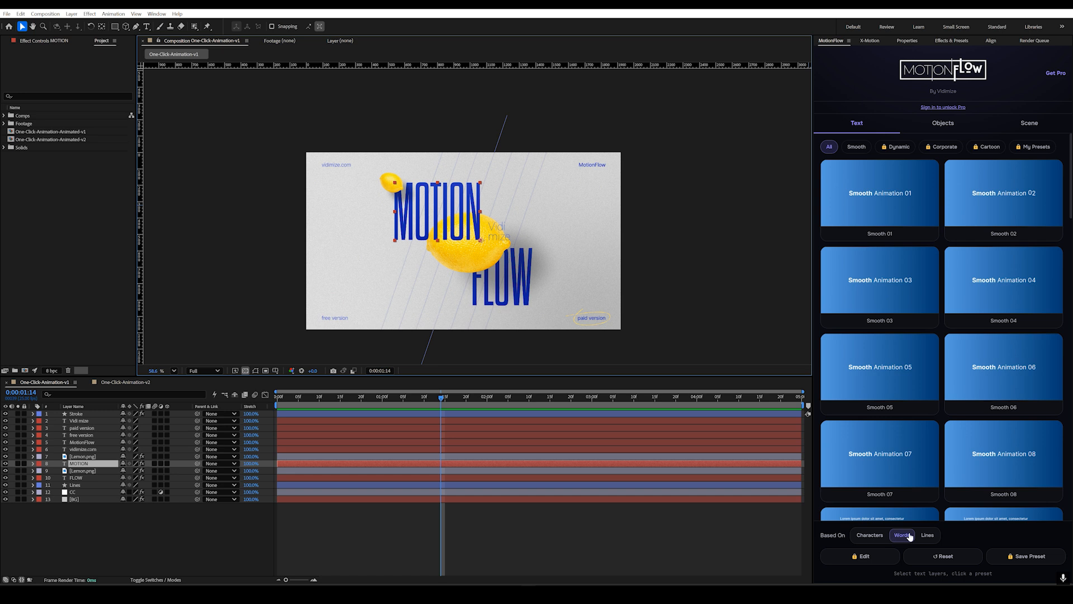
Step: Apply the Smooth 02 text preset based on characters to the MOTION layer and preview its animation
left_click(874, 537)
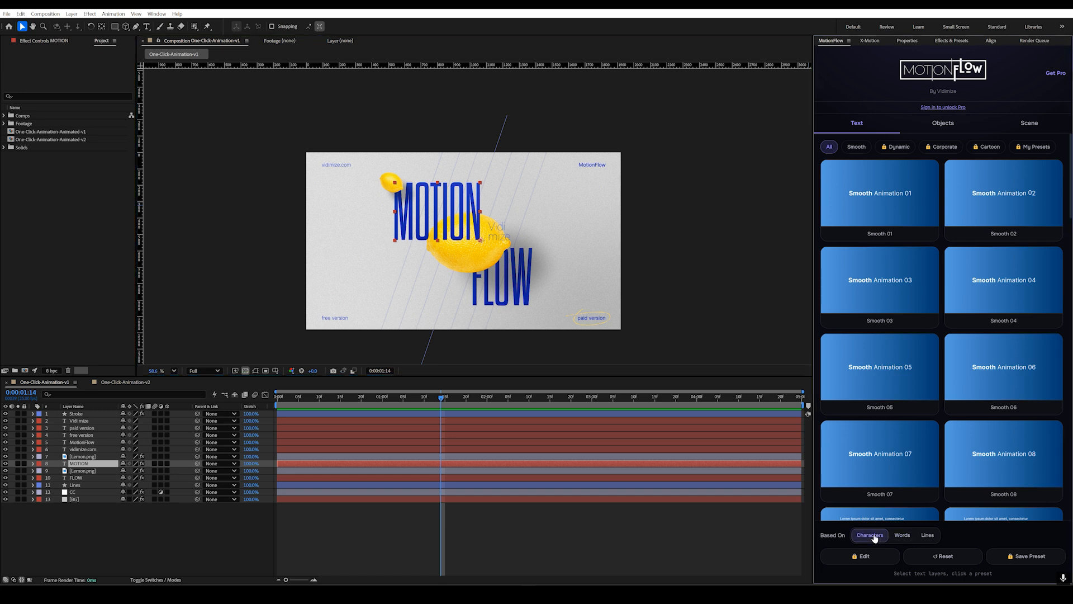
left_click(994, 206)
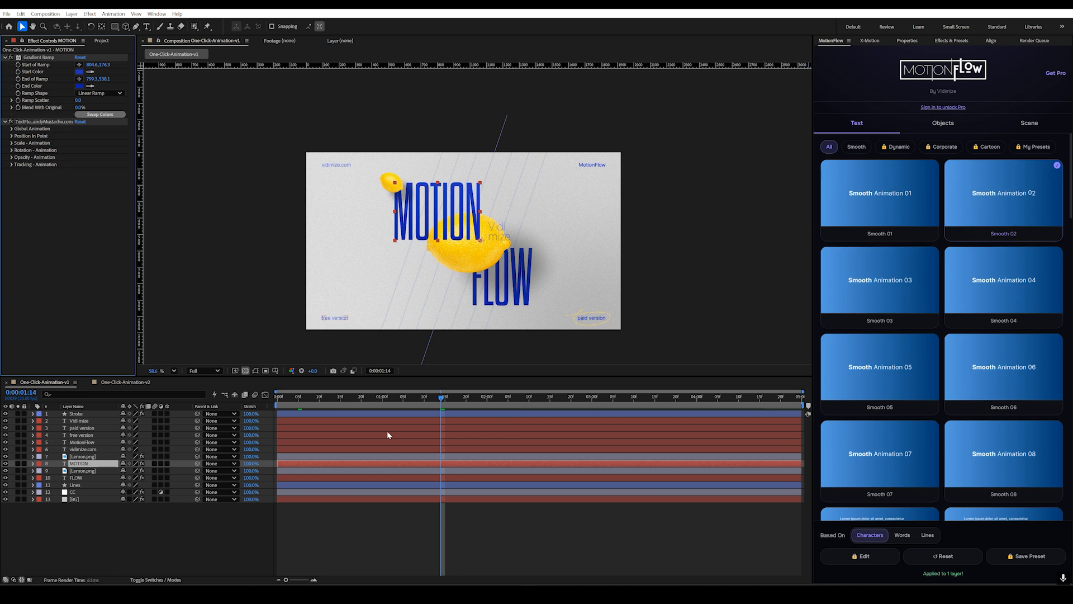
left_click_drag(349, 403, 432, 420)
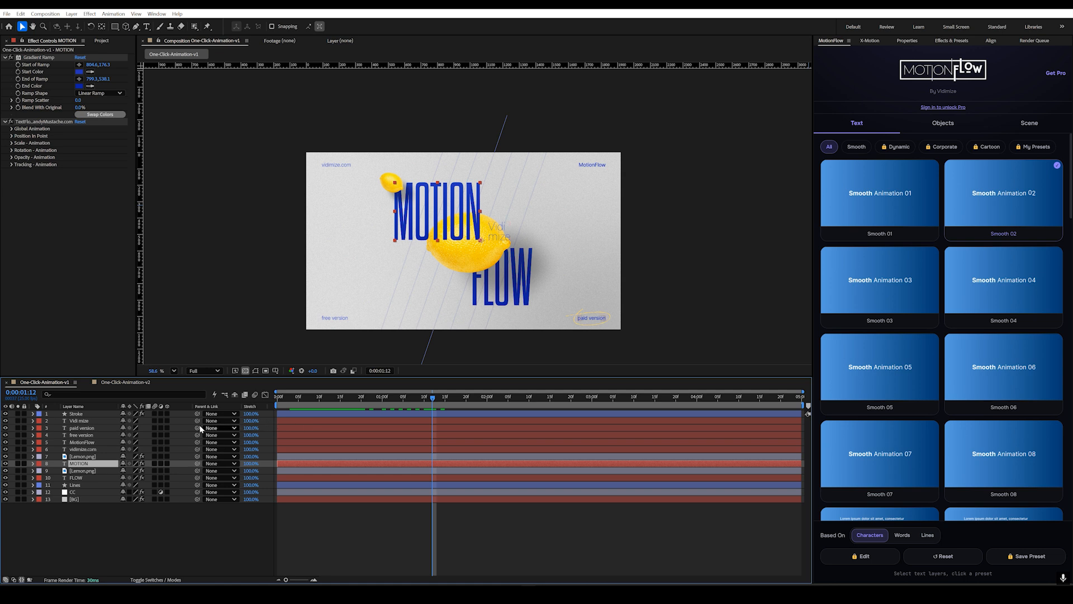
Step: Apply the Smooth 04 text preset based on characters to the FLOW layer and check its opening frames
left_click(74, 478)
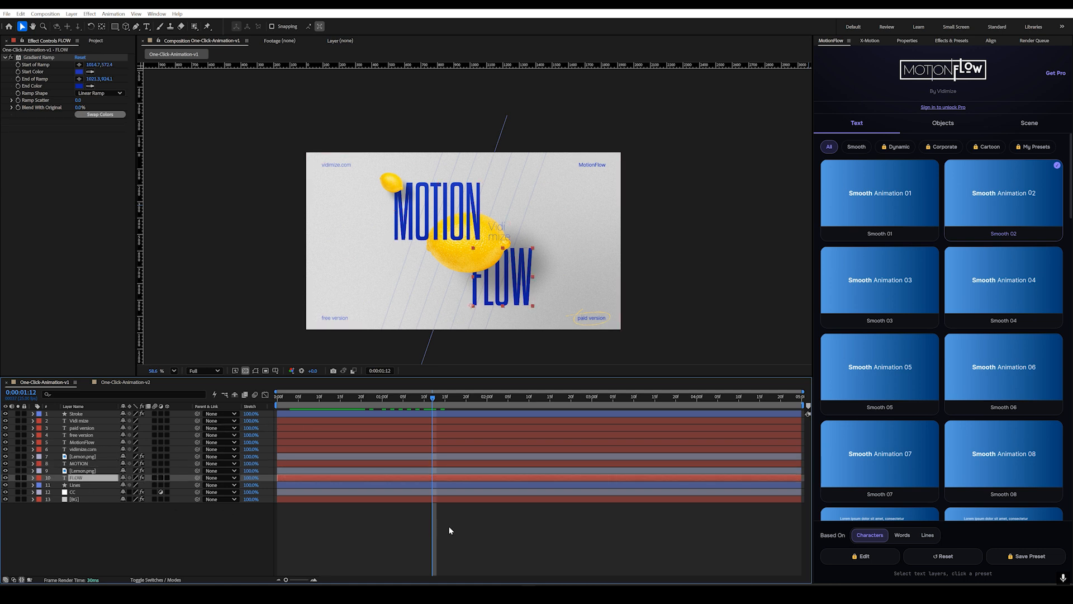
left_click(999, 302)
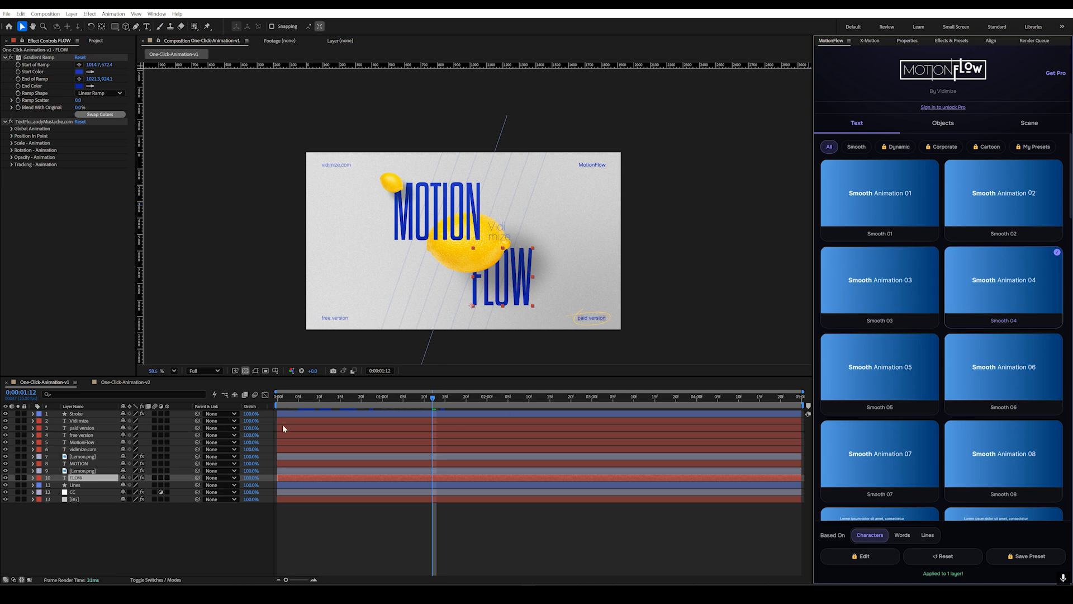
mouse_move(290, 401)
left_mouse_down()
mouse_move(277, 401)
mouse_move(337, 414)
mouse_move(294, 400)
left_mouse_up()
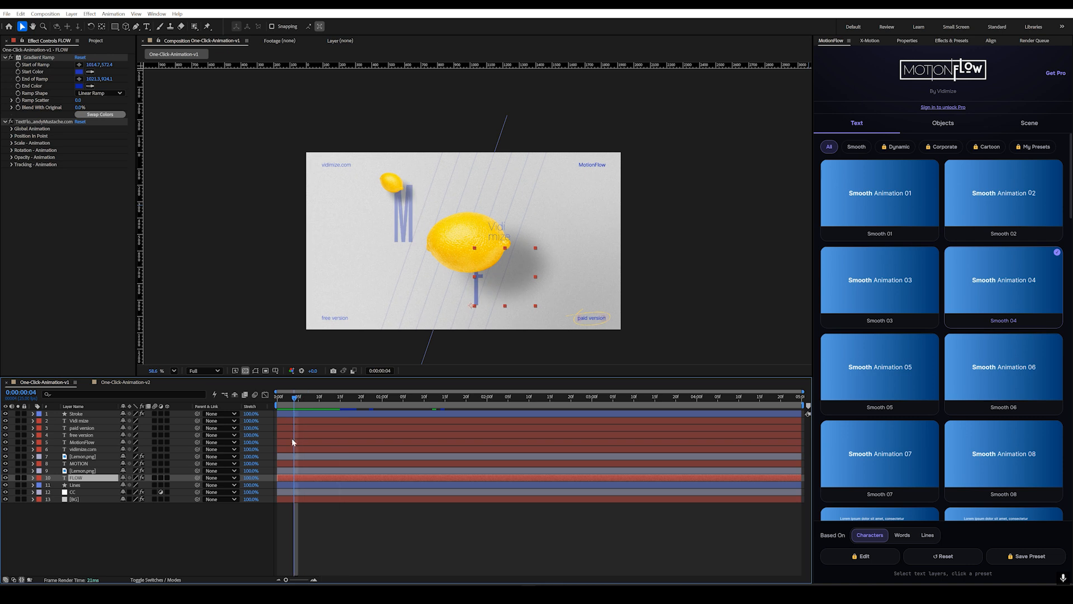
Step: Trim the MotionFlow layer to start about frame 3 and the FLOW layer to run from about frame 8 to 4:16, then preview
left_click(290, 441)
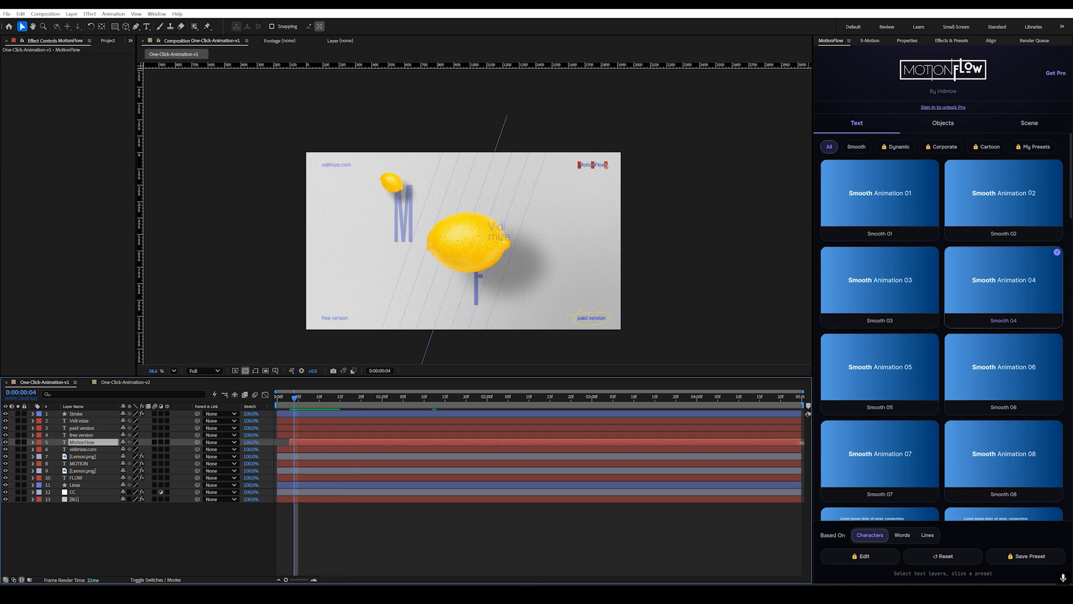
left_click(90, 477)
left_click_drag(276, 478, 300, 478)
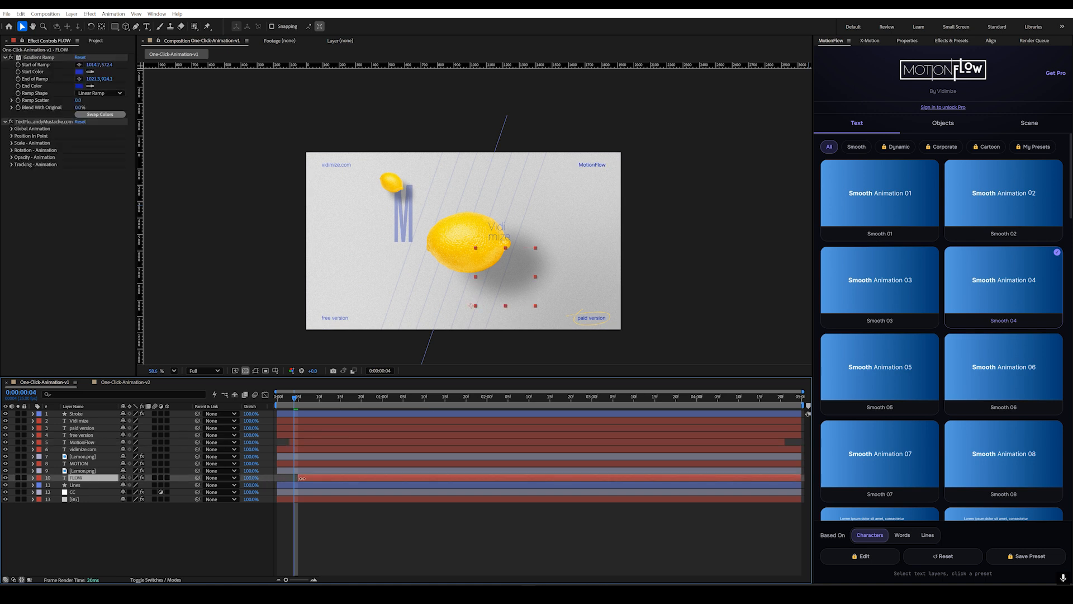
left_click_drag(802, 477, 766, 479)
left_click_drag(290, 404, 277, 401)
key("space")
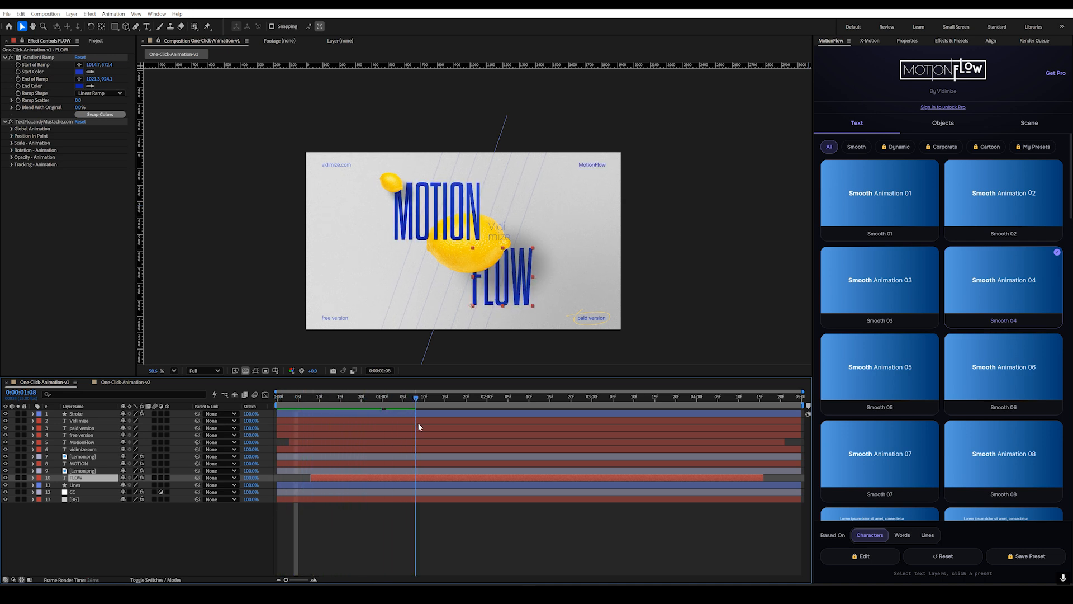
Step: Apply the Smooth 05 preset based on words to the Vidi mize text and trim the layer from about frame 5 to 4:16
left_click(377, 528)
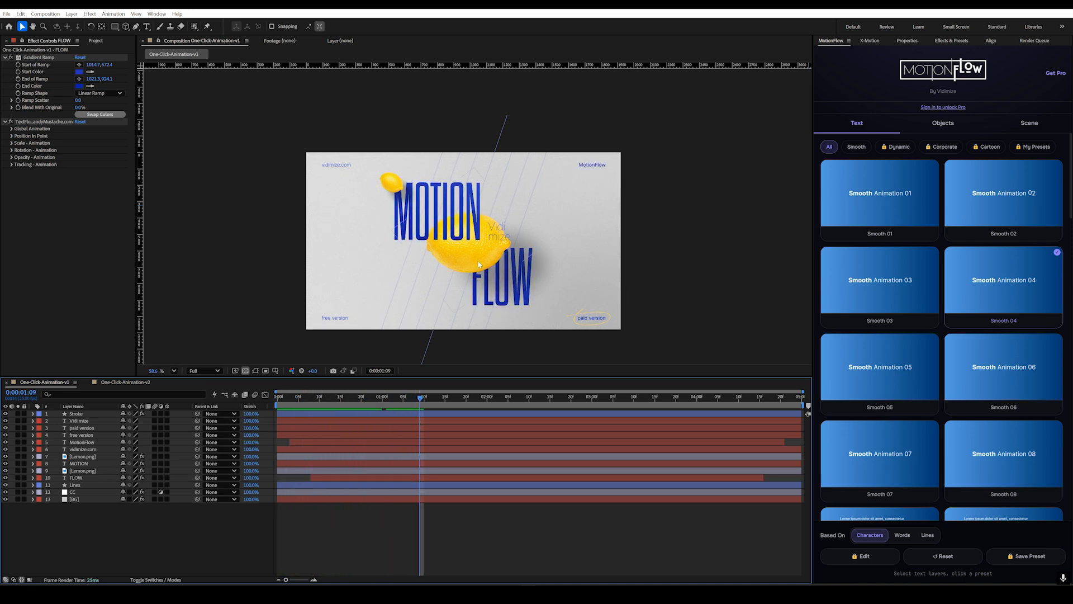
left_click(505, 234)
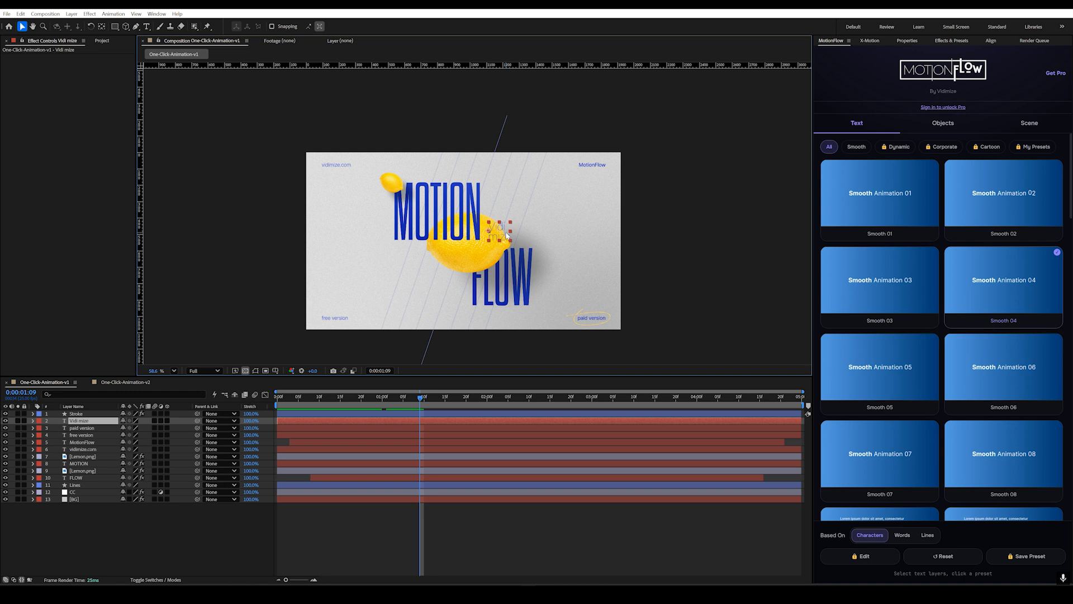
left_click(911, 536)
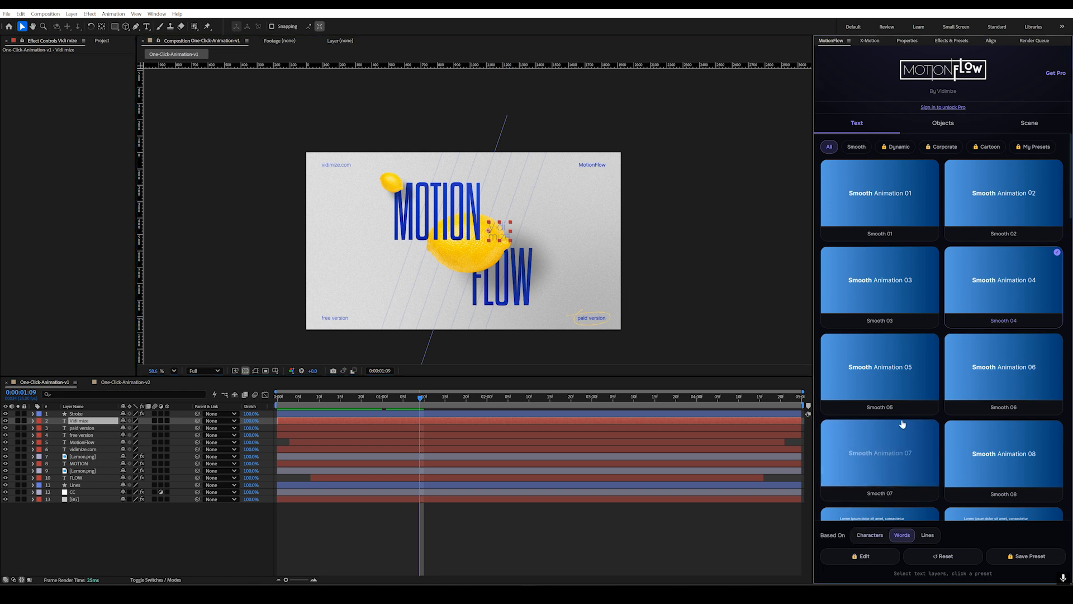
left_click(901, 380)
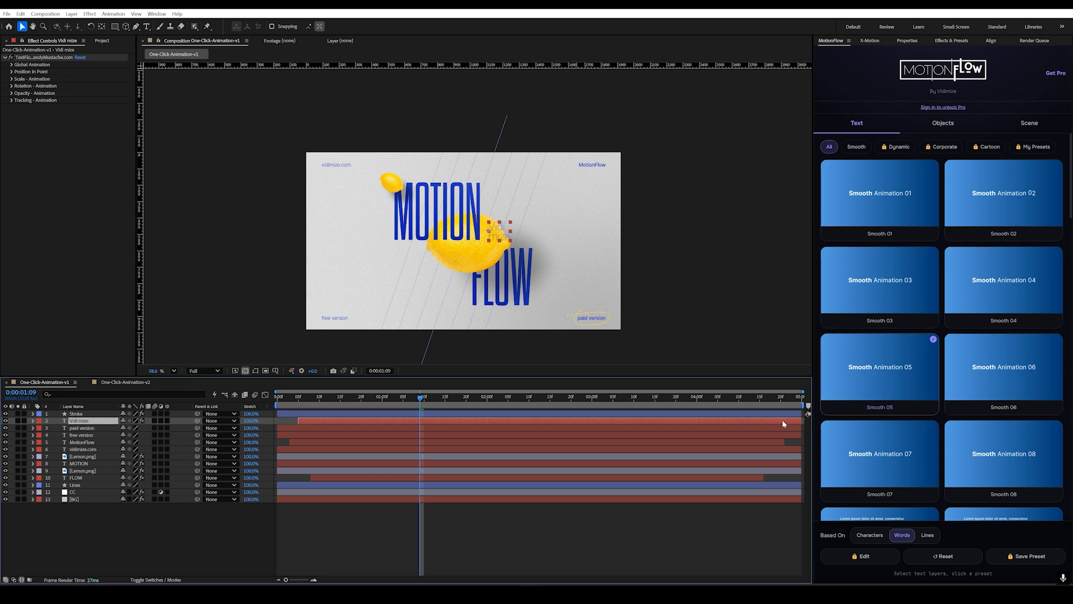
left_click_drag(800, 421, 764, 422)
left_click_drag(348, 407, 466, 426)
left_click(404, 519)
Step: Apply the Smooth 07 preset based on words to each corner text: vidimize.com, MotionFlow, free version and paid version
left_click(330, 168)
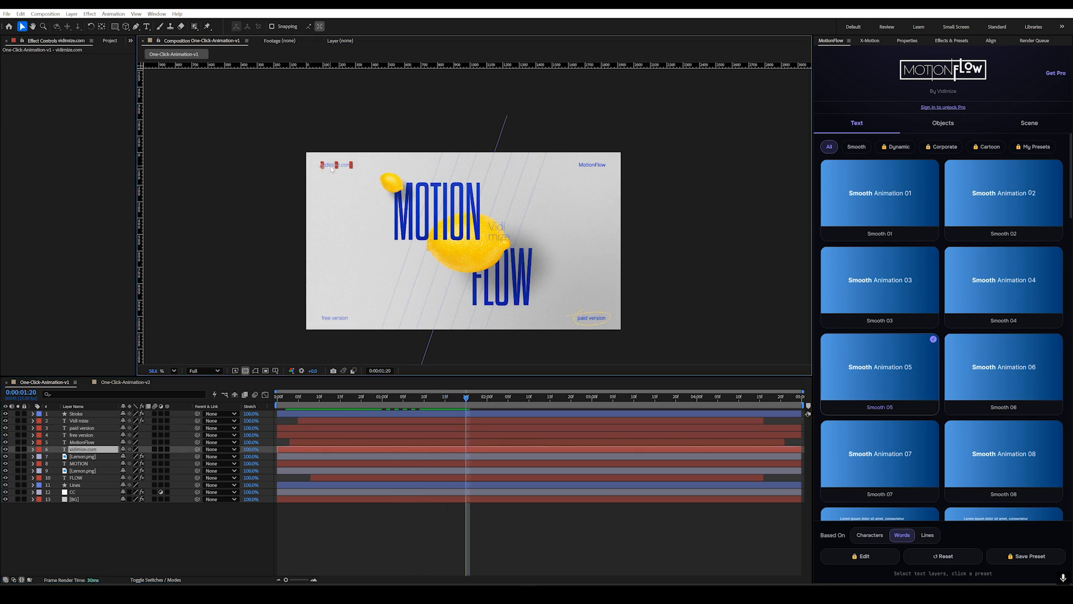
left_click(887, 450)
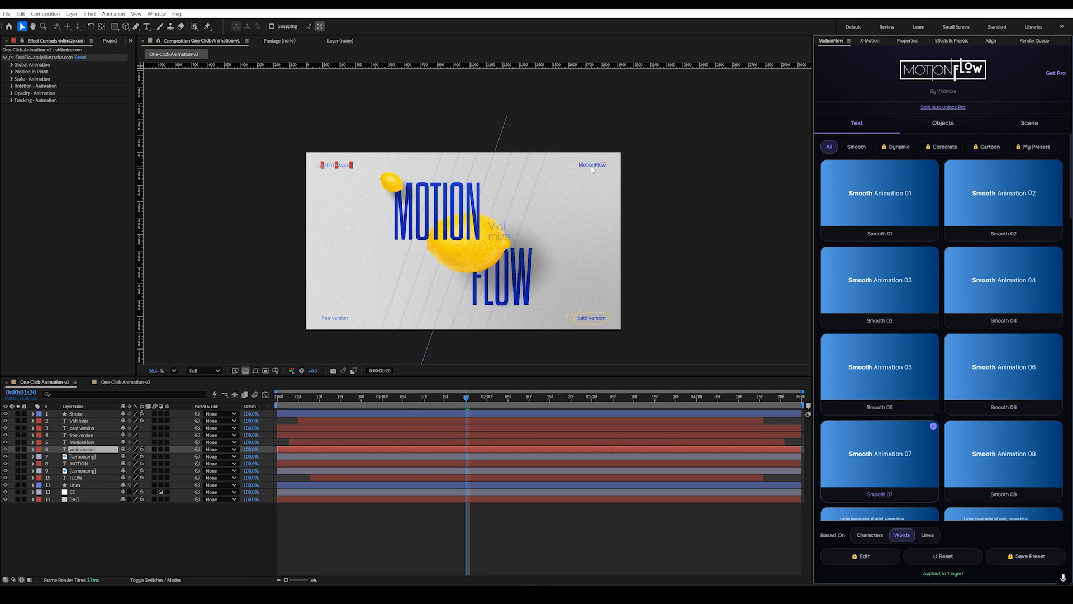
left_click(592, 166)
left_click(863, 454)
left_click(341, 321)
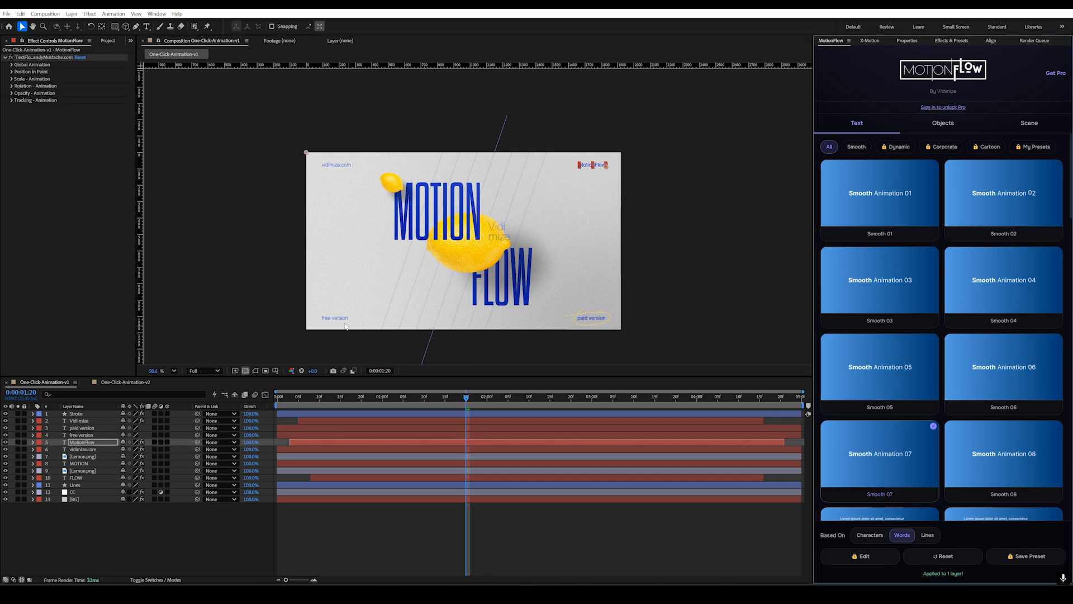
left_click(877, 461)
left_click(84, 428)
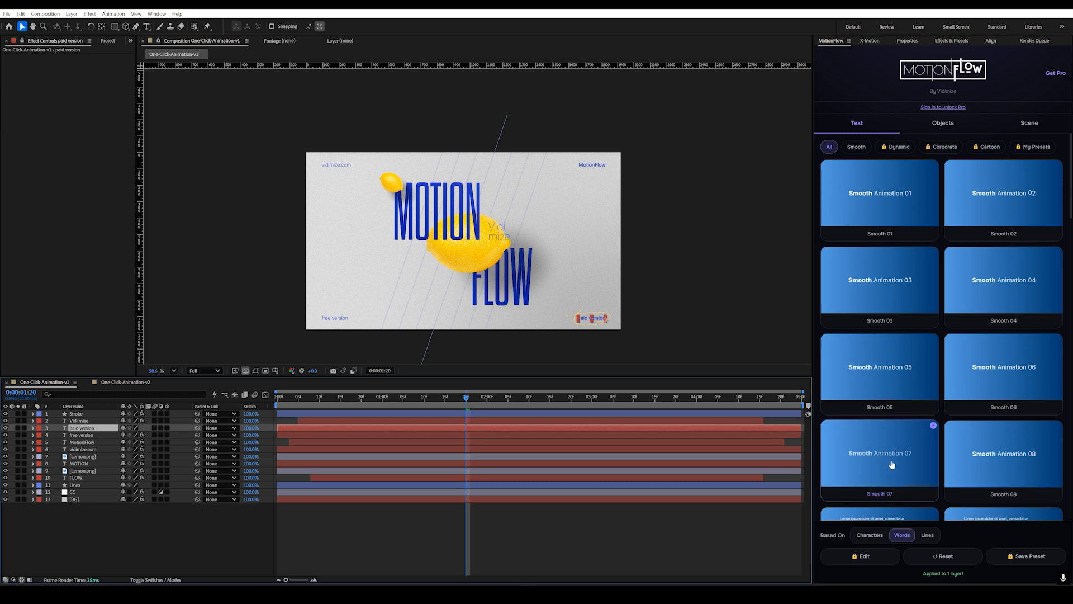
left_click(905, 450)
left_click_drag(363, 397, 441, 429)
Step: Trim the paid version layer to start about frame 3 and the free version layer to run from about frame 7 to 4:15
left_click_drag(278, 427, 290, 427)
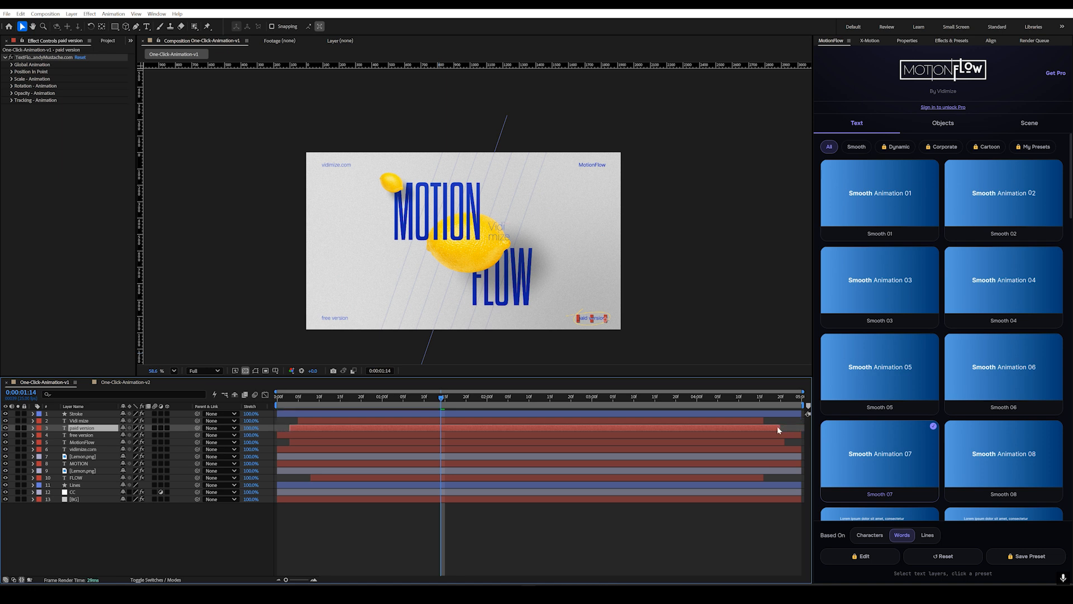
left_click_drag(277, 435, 304, 434)
left_click_drag(801, 435, 759, 436)
left_click_drag(280, 404, 399, 411)
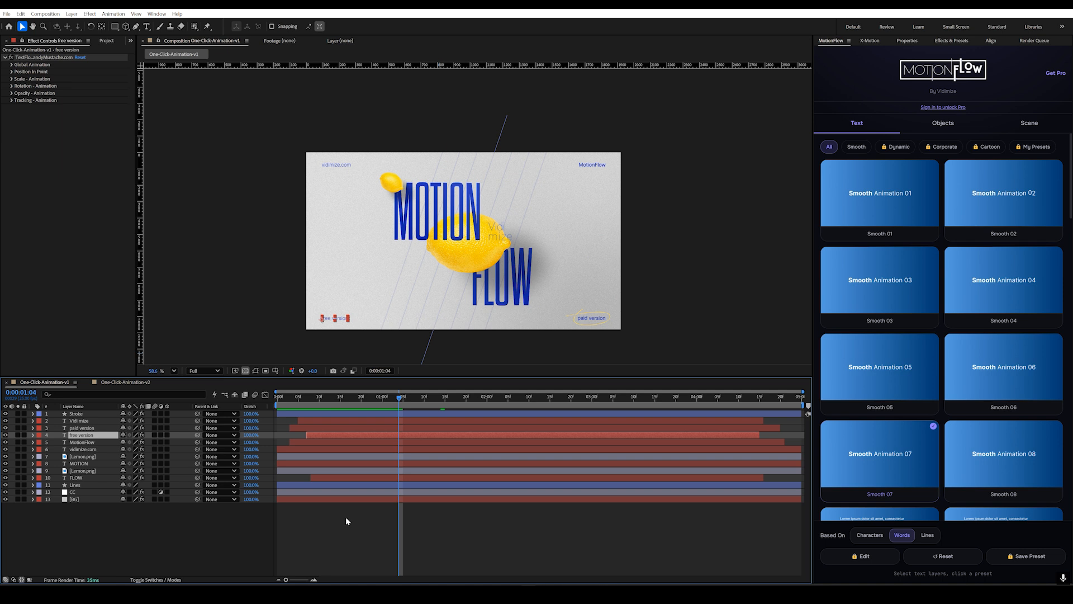
left_click(346, 520)
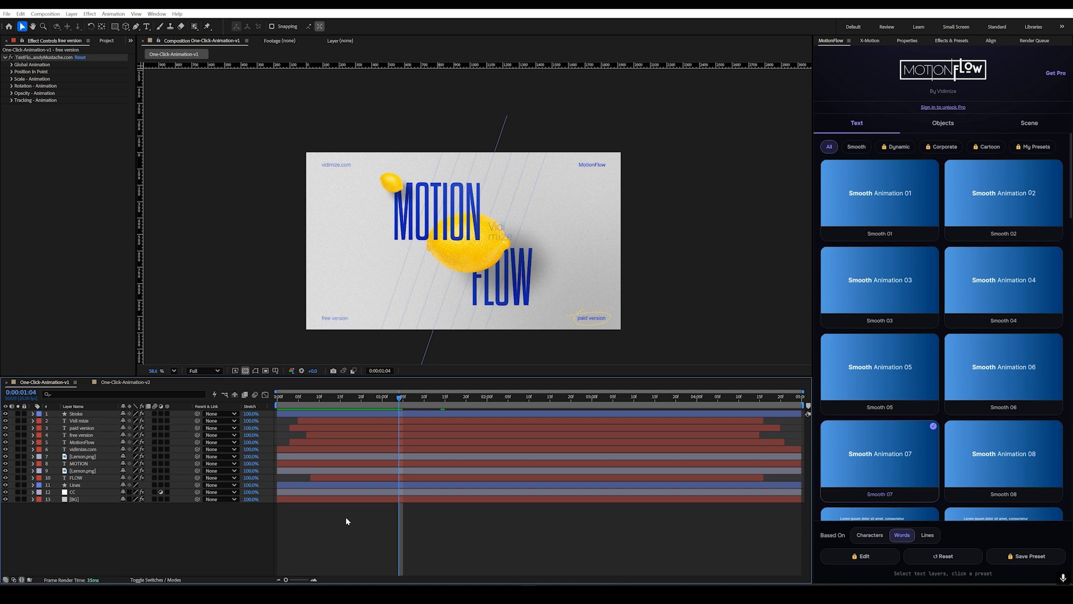
Step: Apply the Drop Down object preset with In + Out animation to the small lemon layer and preview it
left_click(91, 457)
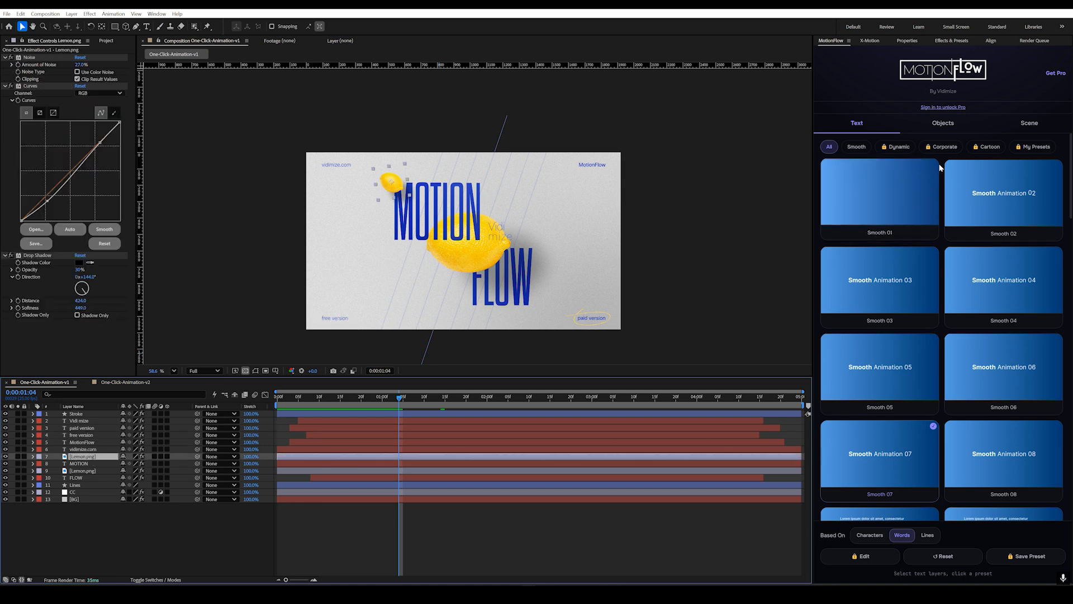
left_click(942, 124)
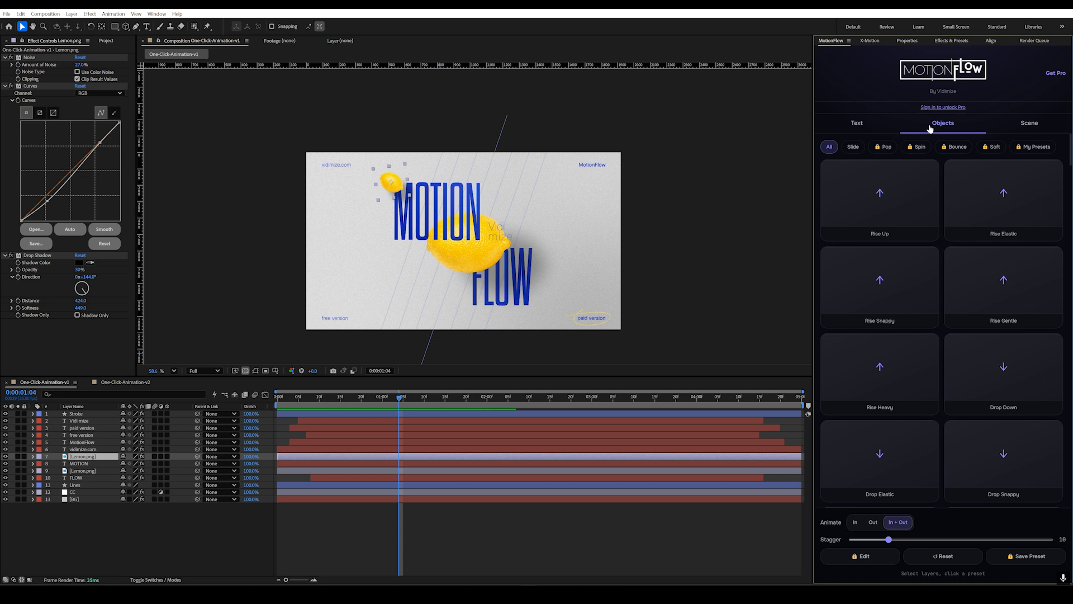
left_click(978, 372)
left_click(320, 404)
left_click_drag(319, 403, 259, 407)
key("space")
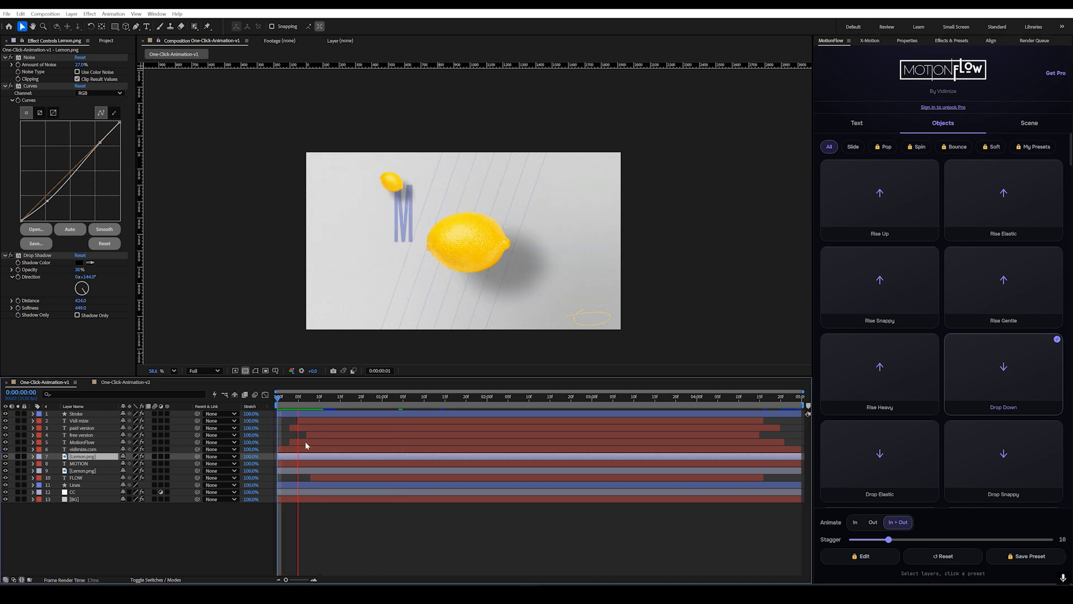
key("space")
left_click_drag(365, 410, 445, 417)
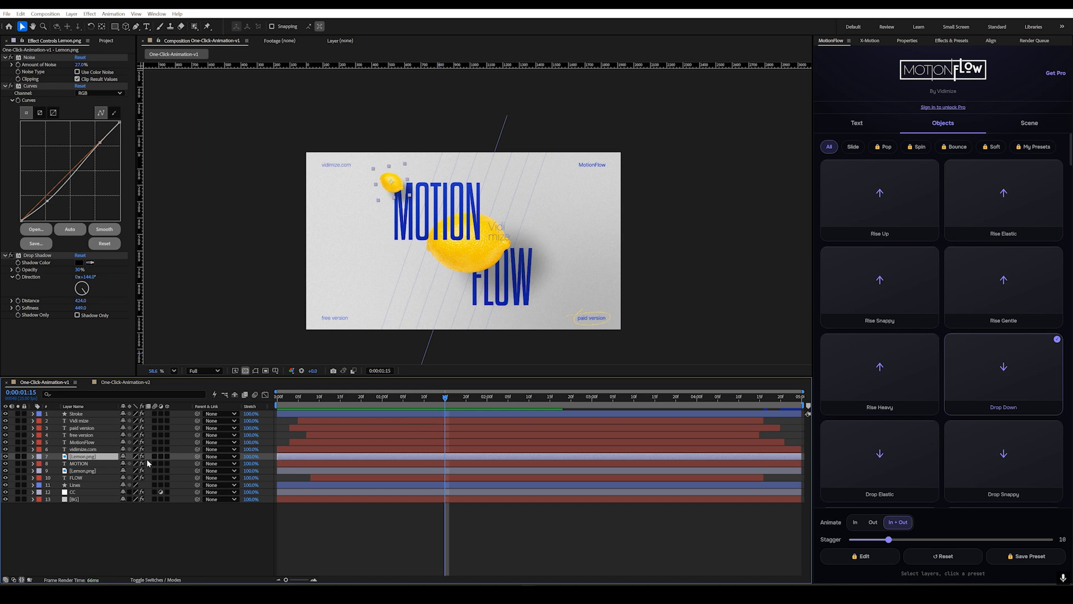
Step: Apply the Left Snappy object preset with In + Out animation to the large lemon layer and preview it from the start
left_click(96, 472)
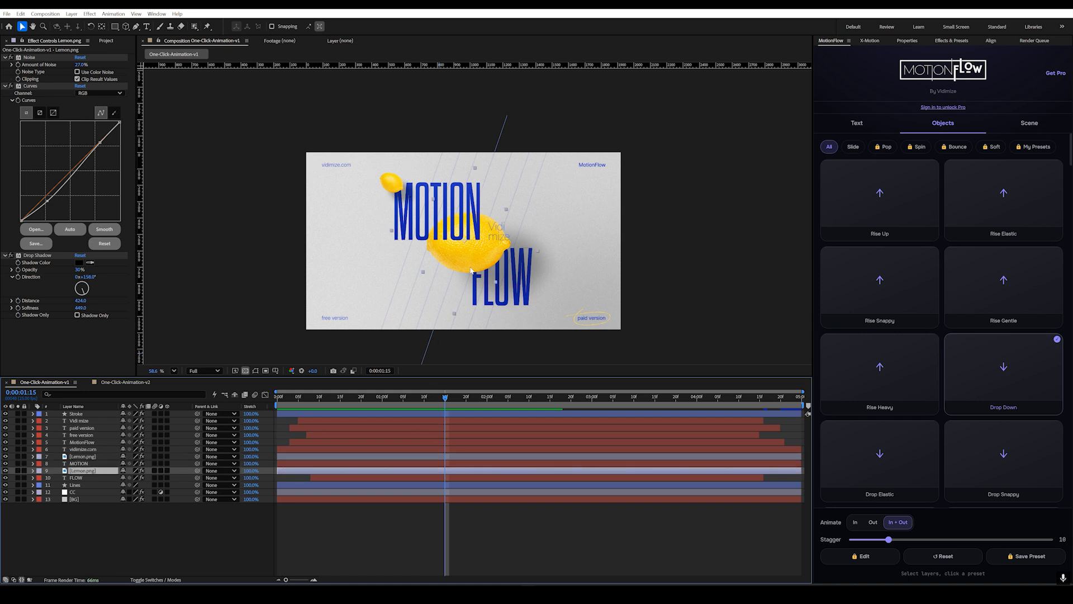
scroll(902, 308, "down", 7)
left_click(902, 307)
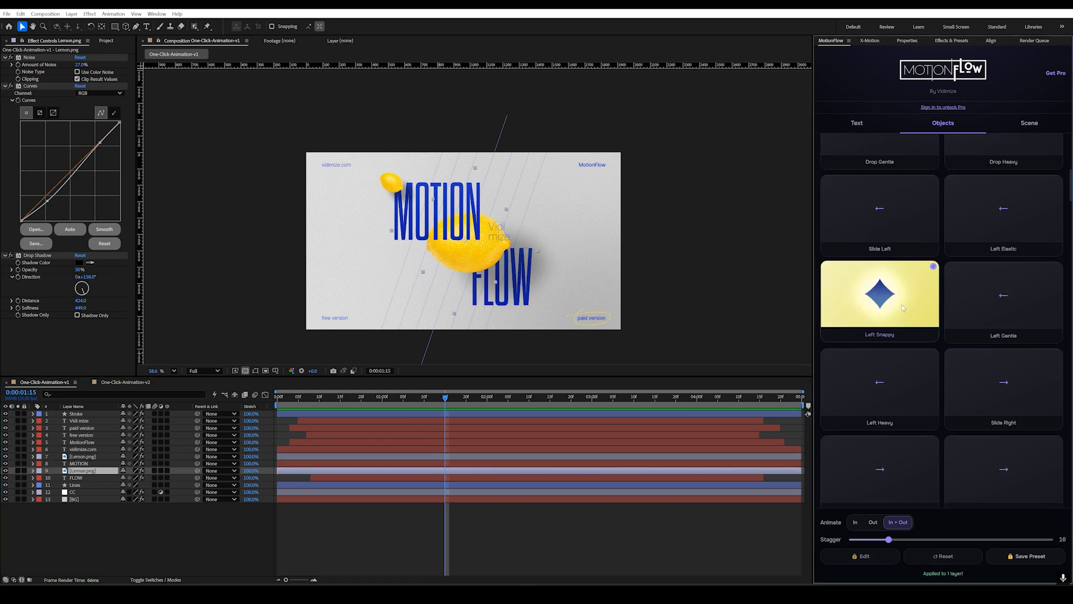
left_click_drag(391, 411, 259, 423)
key("space")
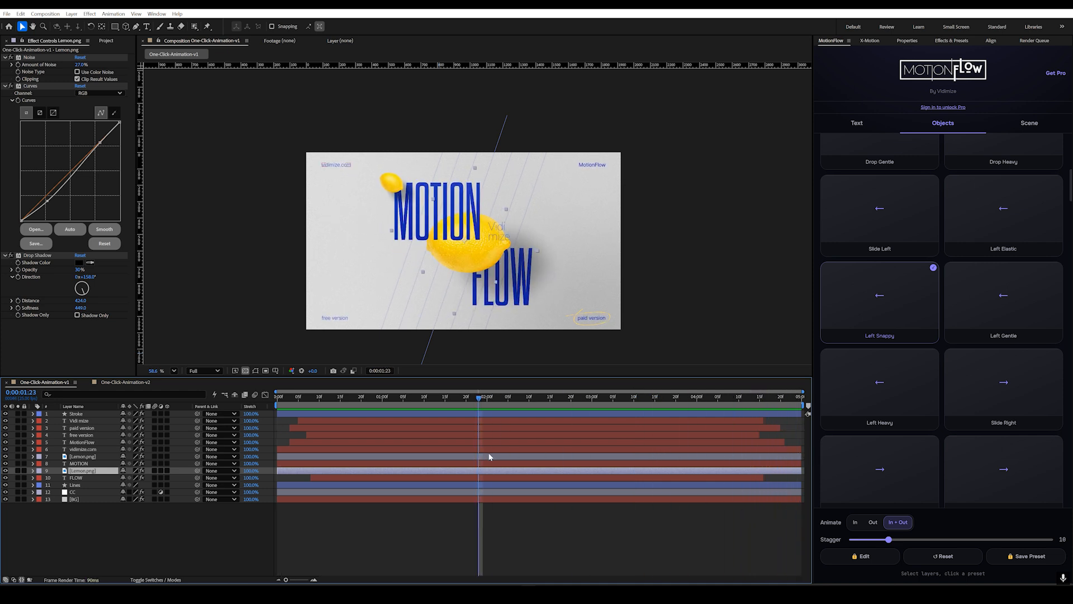
Step: Reapply Left Snappy to the large lemon as an In-only animation and preview the result
left_click(854, 522)
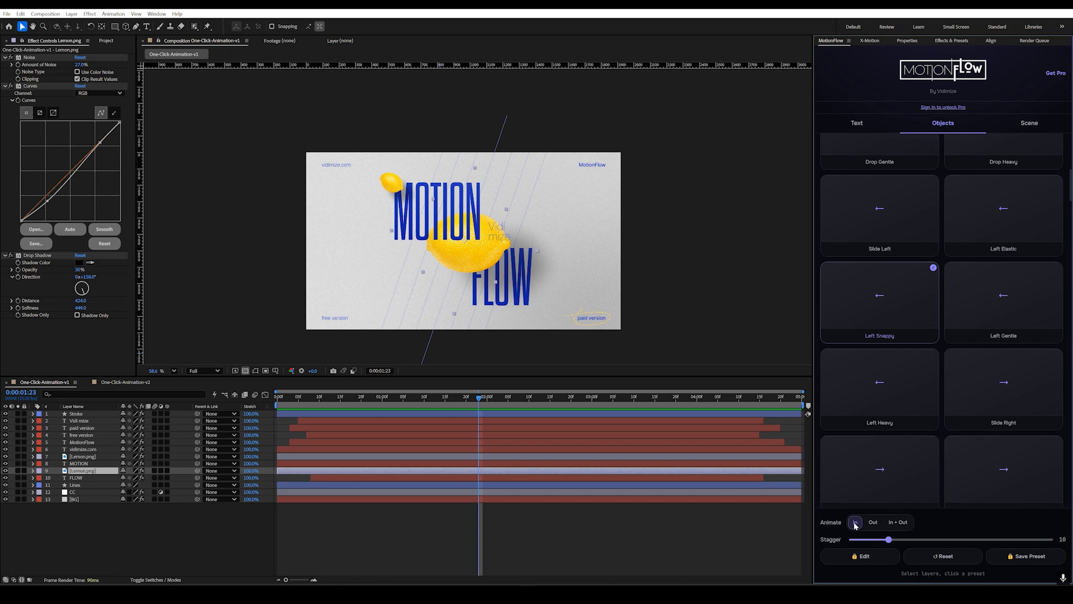
left_click(870, 282)
left_click_drag(342, 399, 444, 414)
key("space")
Step: Reapply Left Snappy to the large lemon as an Out-only animation and play it back
left_click(877, 522)
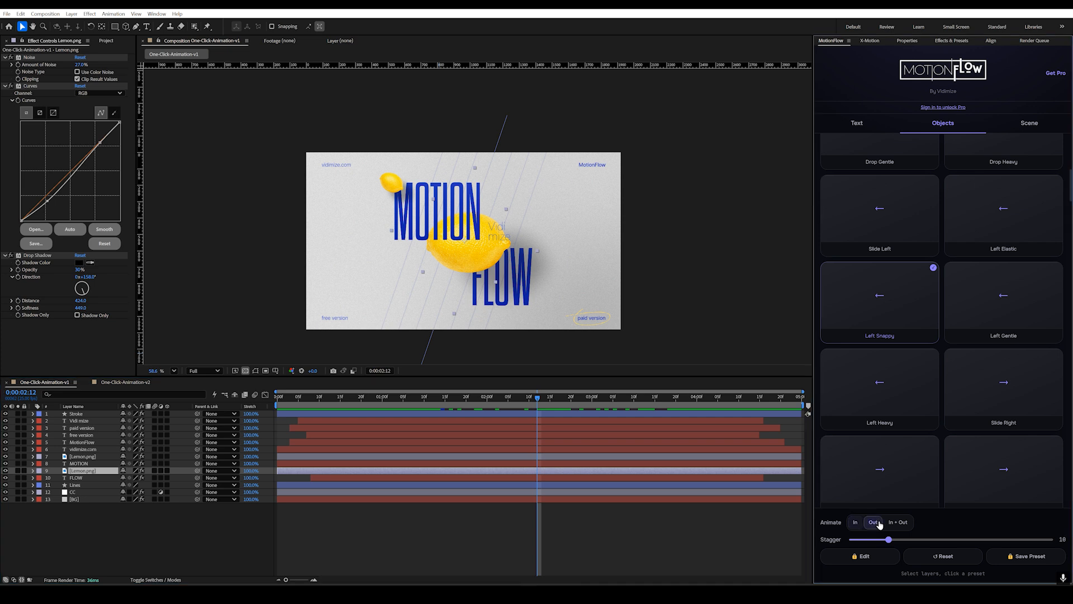
left_click(872, 311)
key("space")
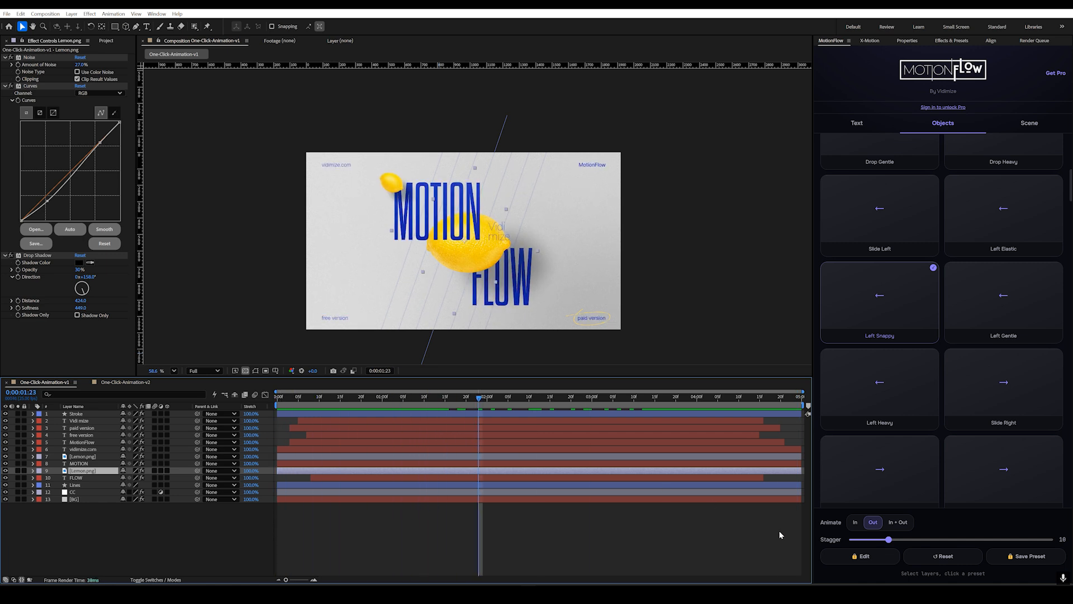
Step: Reapply Left Snappy to the large lemon with In + Out animation and a higher stagger, and preview from the beginning
left_click(900, 522)
left_click_drag(894, 538, 924, 539)
left_click(892, 304)
left_click(357, 396)
key("Home")
key("space")
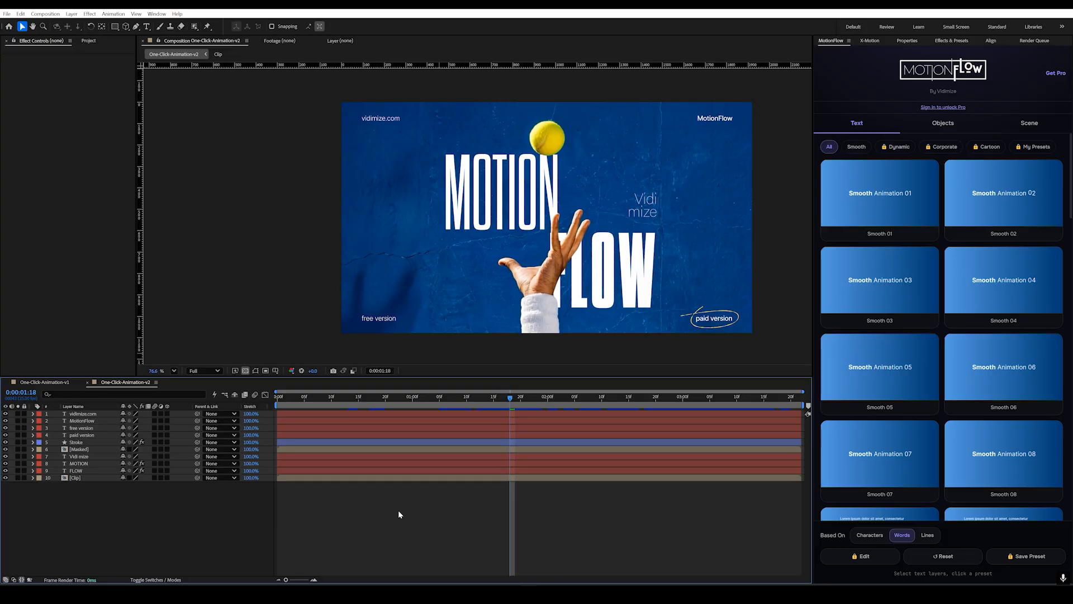
Step: Start the sign-in that unlocks Pro, then set the one-click scene animation to Dynamic style, text by Words and stagger 17
left_click(957, 108)
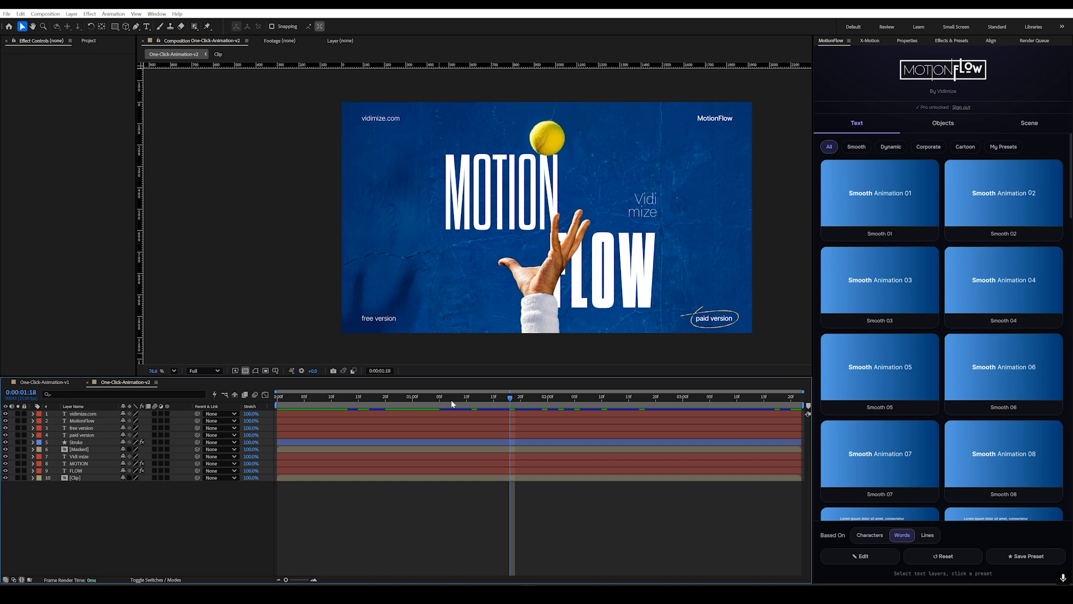
left_click(1028, 124)
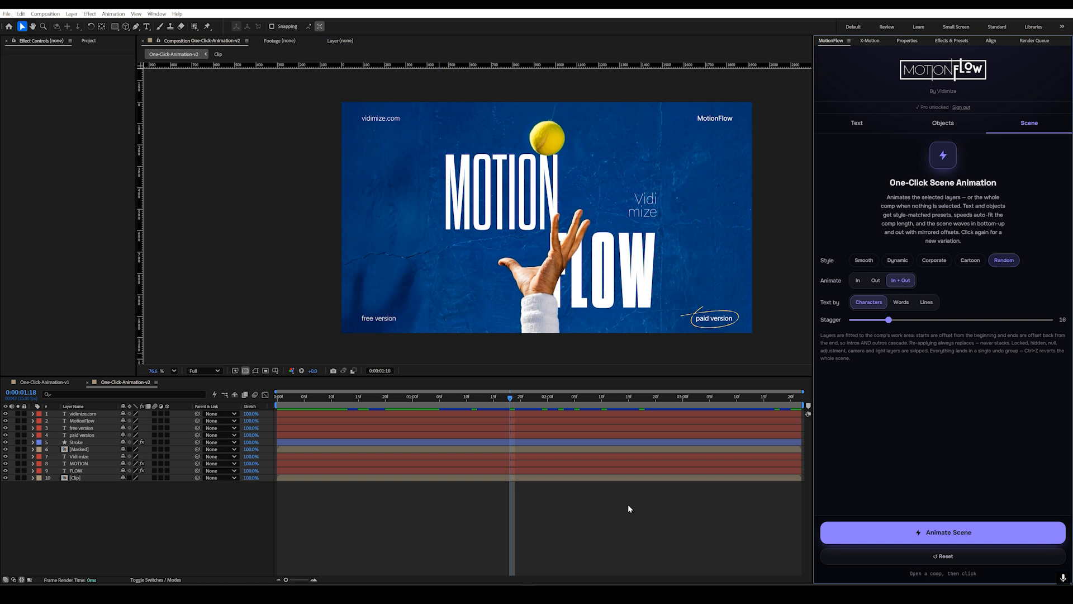
left_click(893, 261)
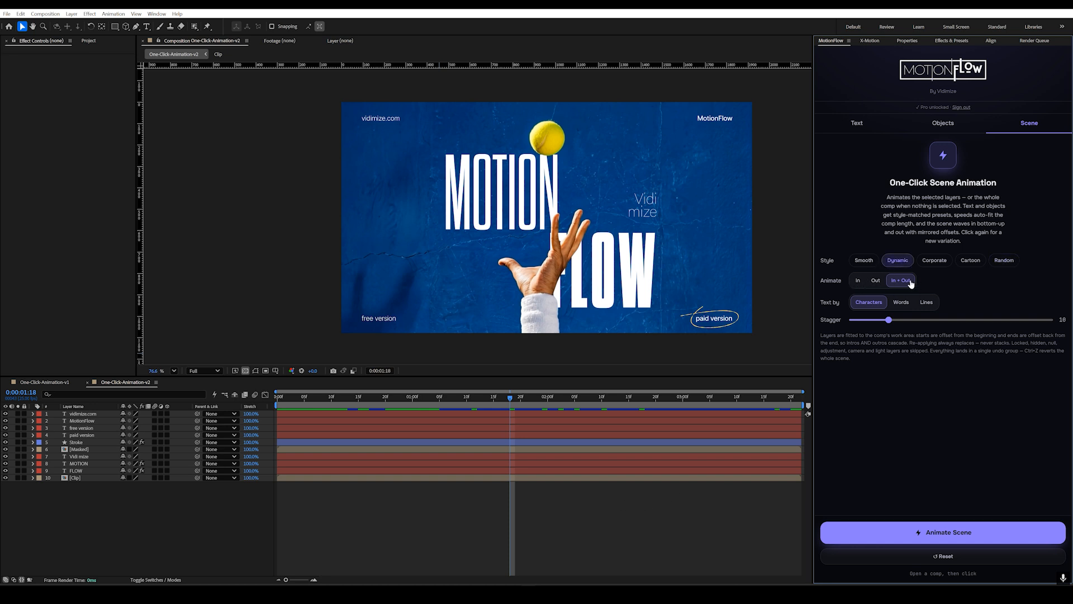
left_click(896, 302)
left_click_drag(900, 323, 917, 320)
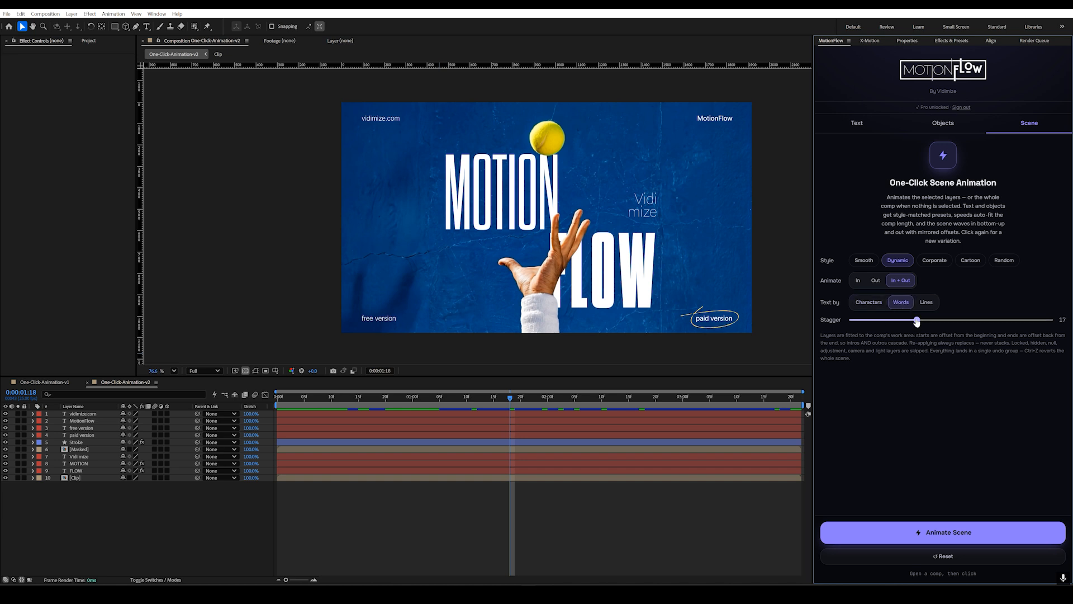
Step: Animate the text and Stroke layers, excluding Masked and Clip, with the one-click scene animation, and preview from the beginning
left_click(80, 414)
left_click(84, 435, "shift")
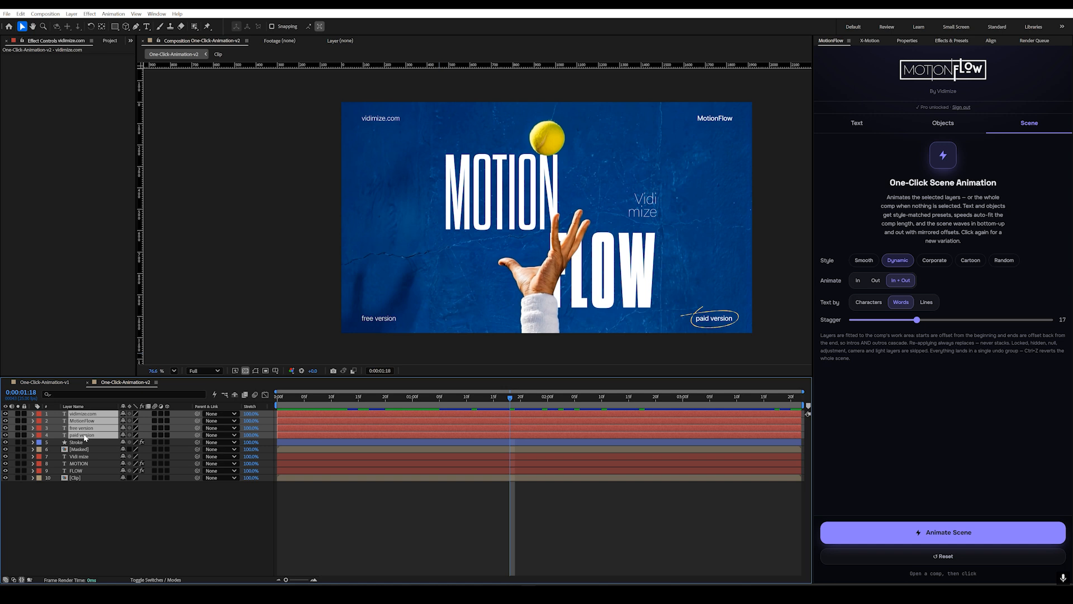
left_click(78, 442, "shift")
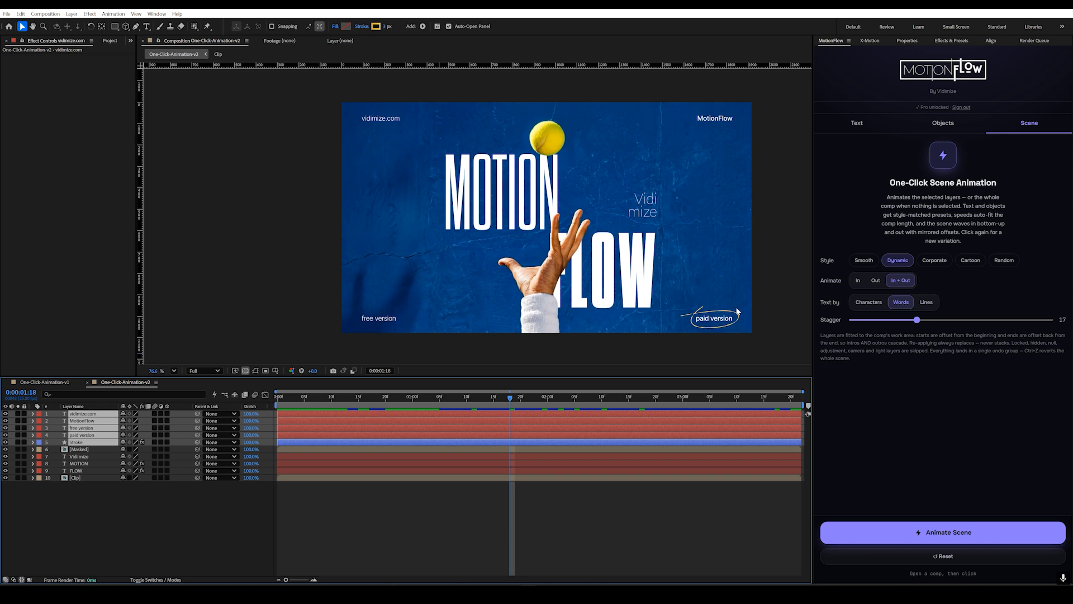
left_click(85, 456, "ctrl")
left_click(84, 463, "ctrl")
left_click(80, 471, "ctrl")
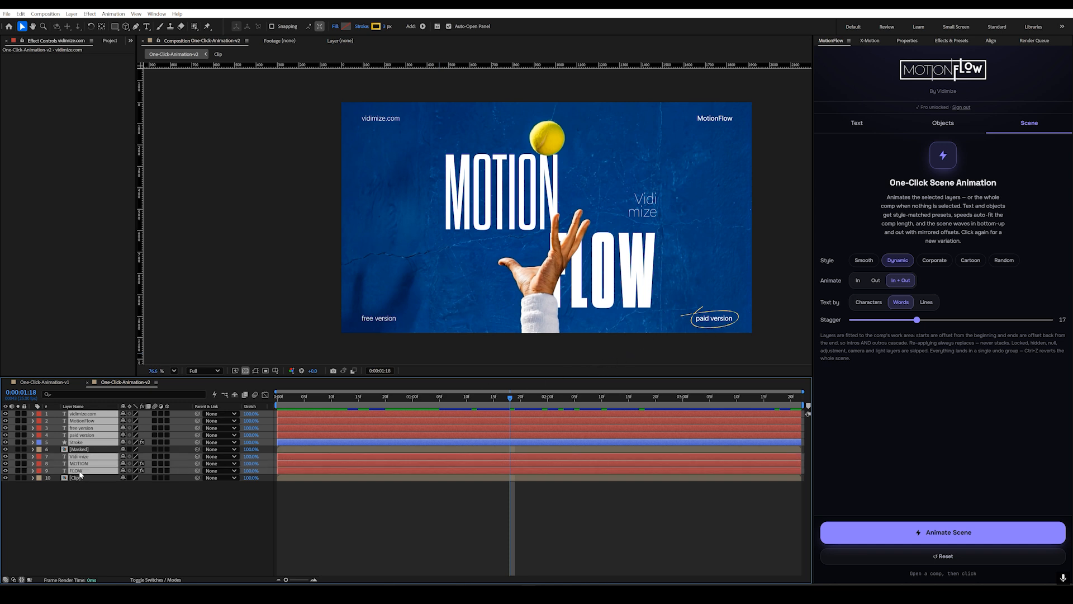
left_click(886, 530)
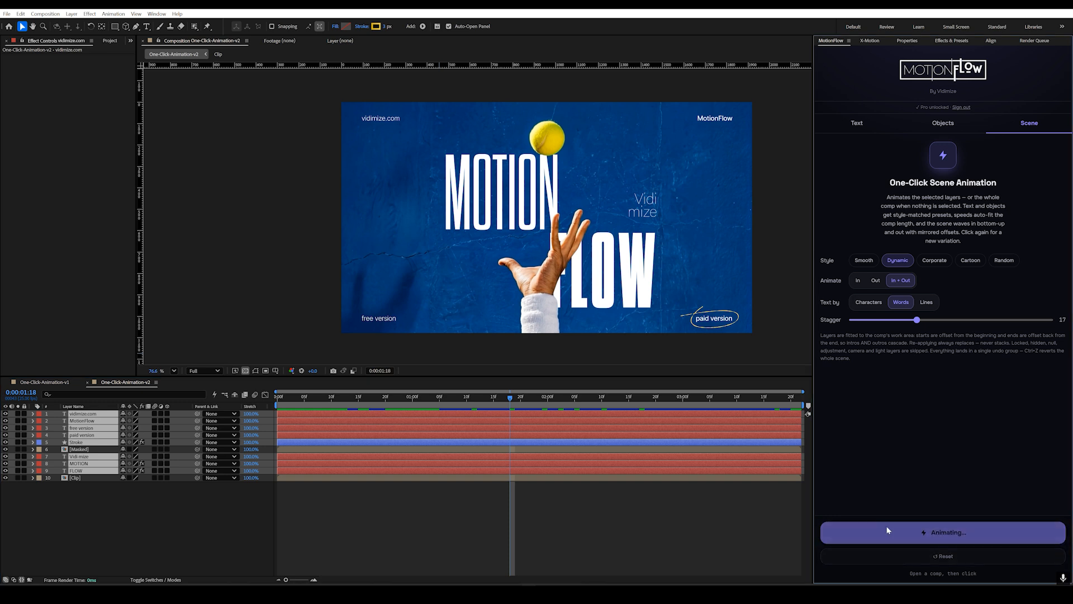
left_click(280, 398)
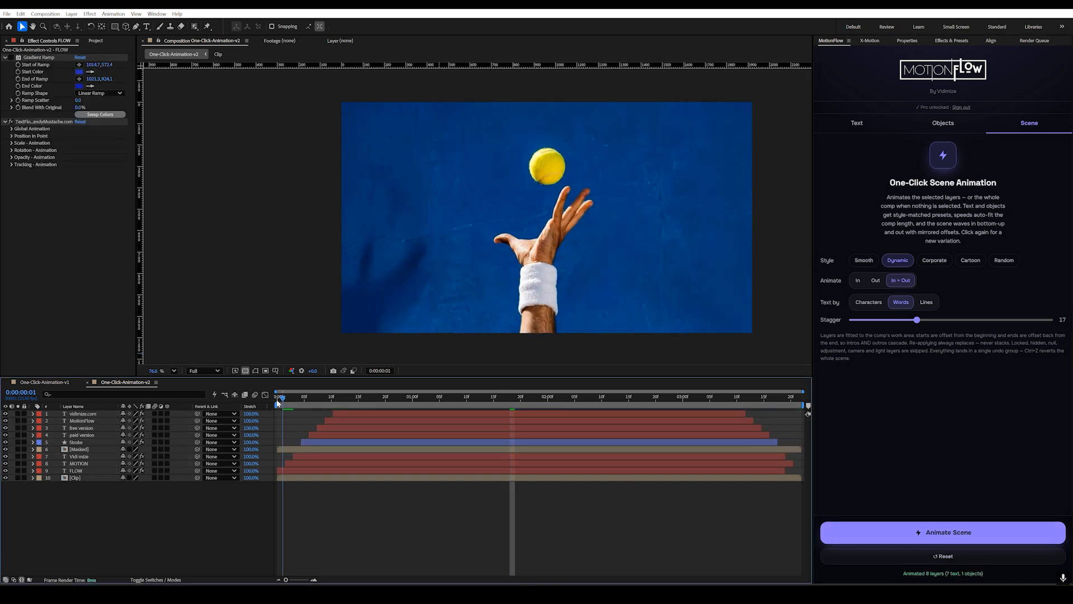
key("space")
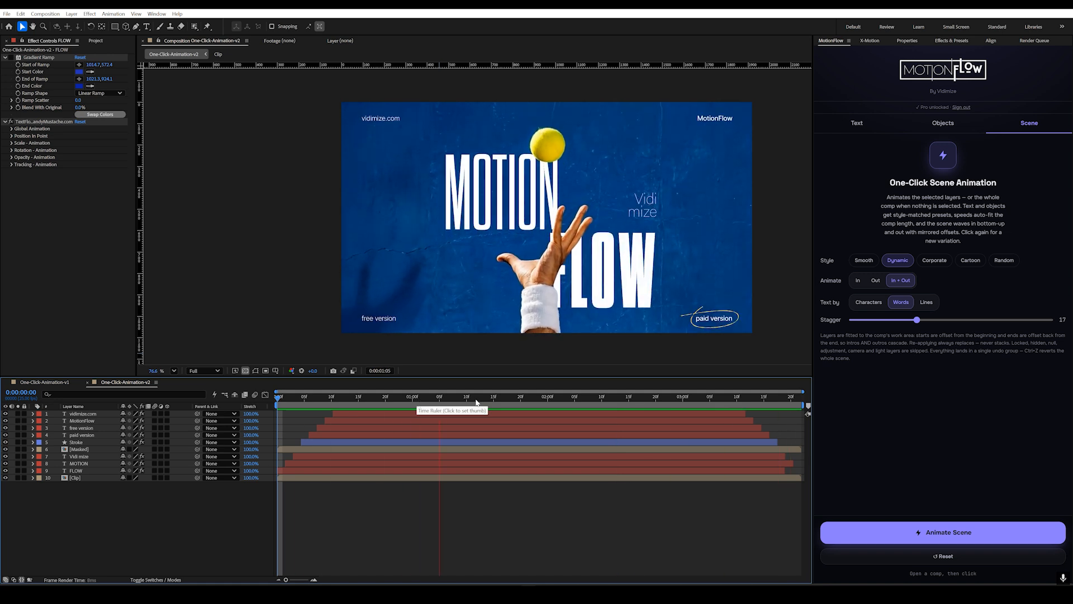
key("space")
Step: Reanimate all layers except Masked and Clip with Smooth style and a stagger of 9, and play the result from the start
left_click(94, 414)
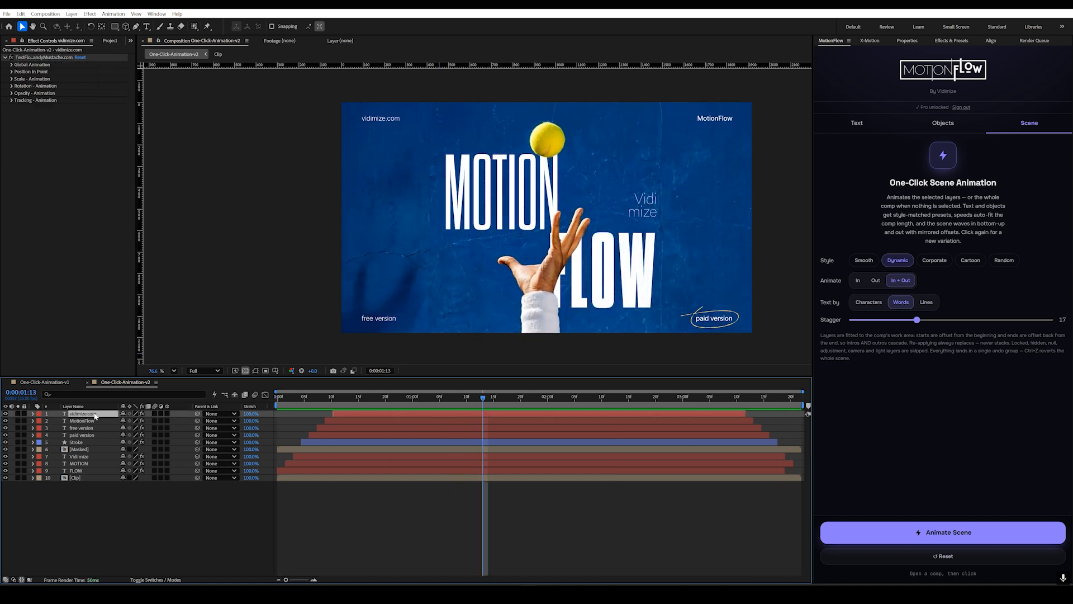
key("ctrl+a")
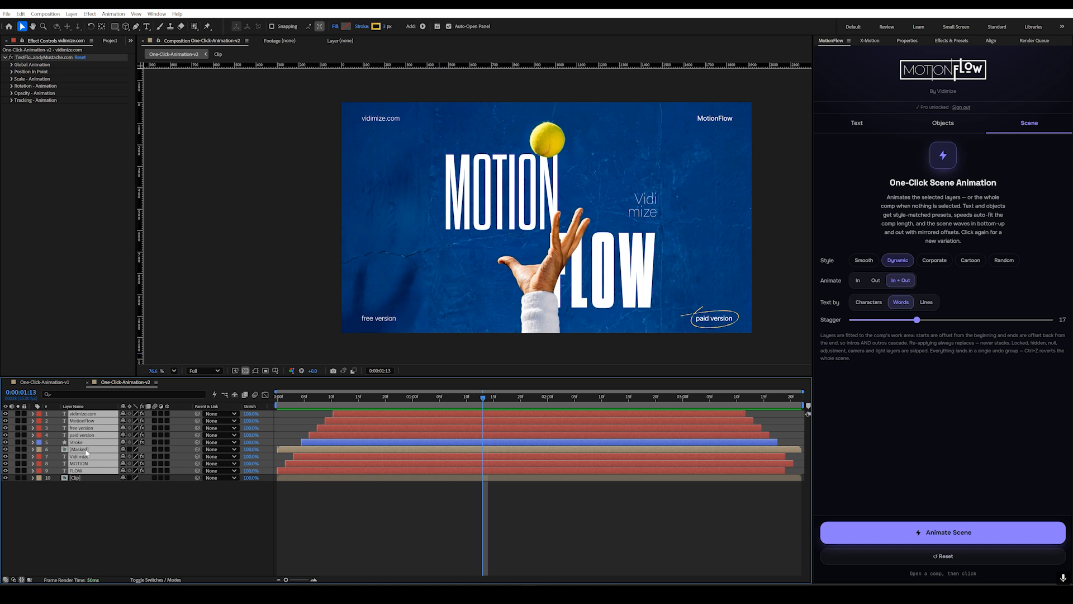
left_click(86, 449, "ctrl")
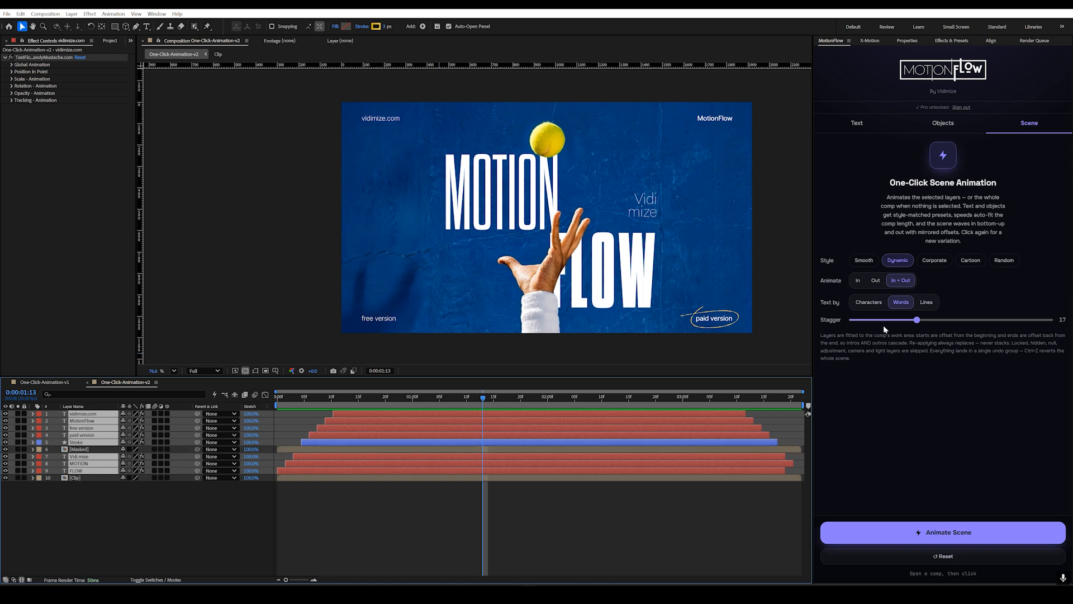
left_click(900, 321)
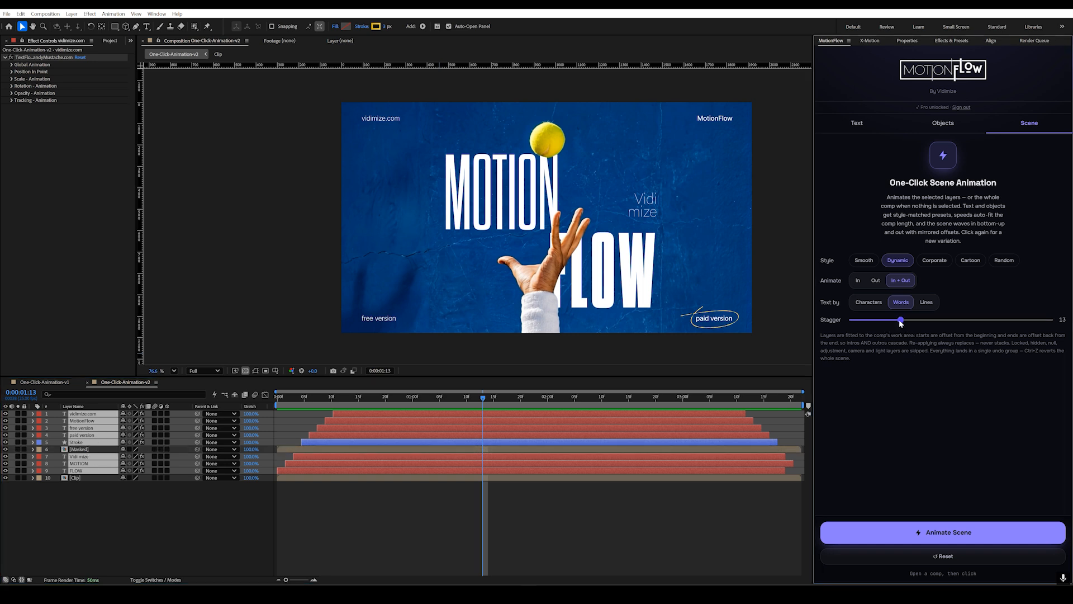
left_click(865, 261)
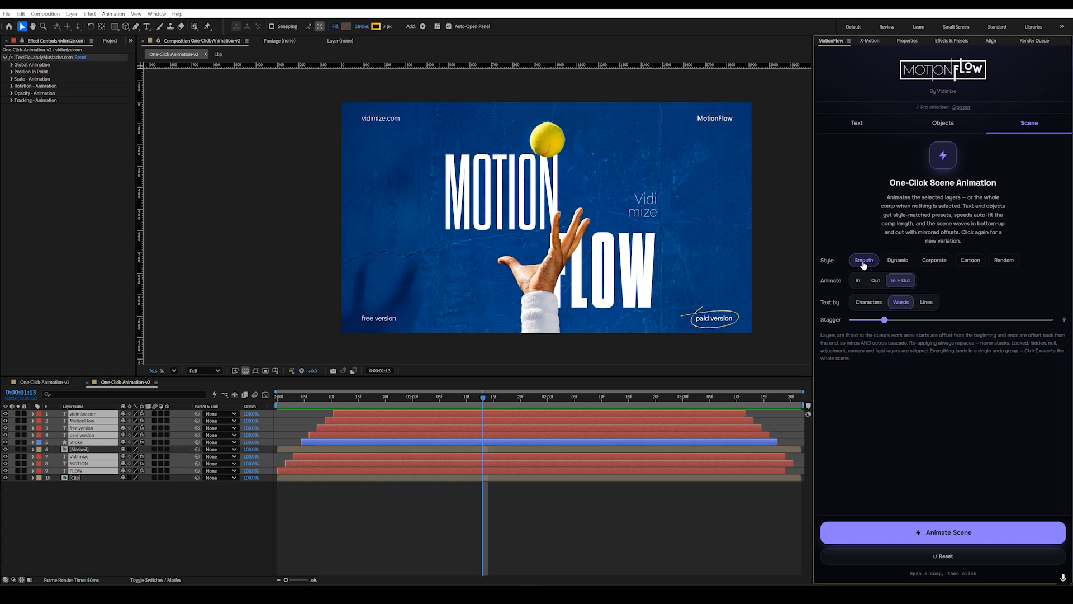
left_click(946, 533)
left_click(314, 403)
left_click_drag(313, 406, 276, 408)
key("space")
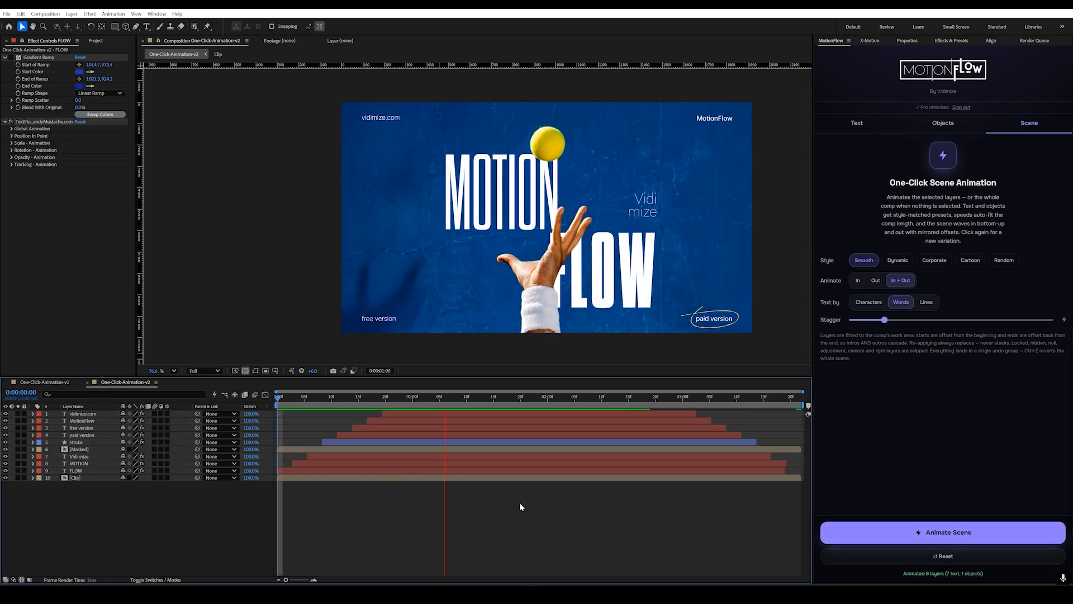
key("space")
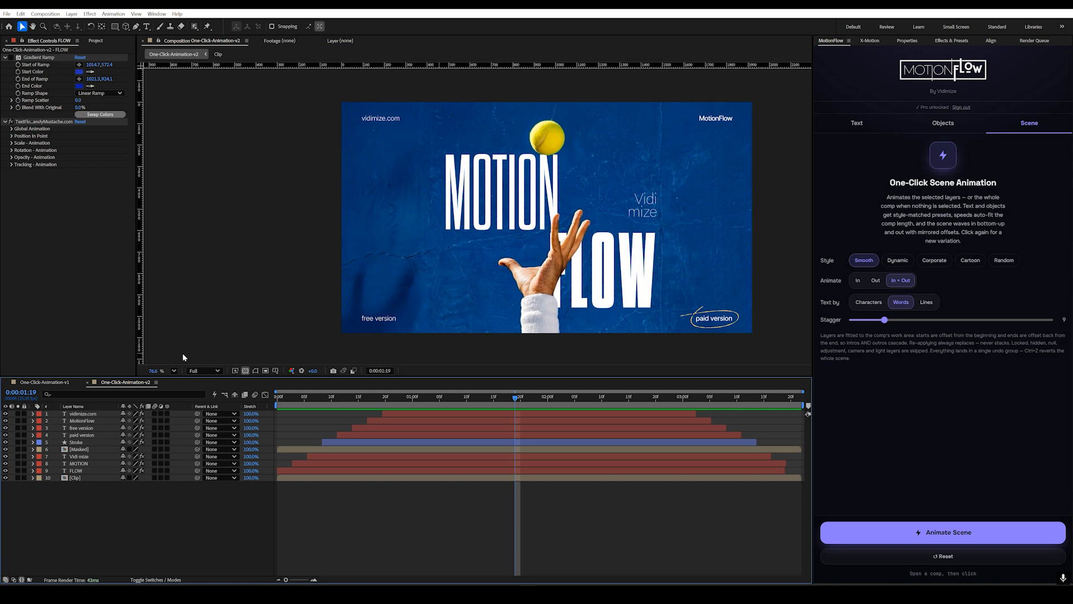
Step: In the One-Click-Animation-v1 composition, apply the Pop Settle object preset to the large lemon and preview it from the beginning
left_click(50, 383)
left_click_drag(438, 401, 468, 403)
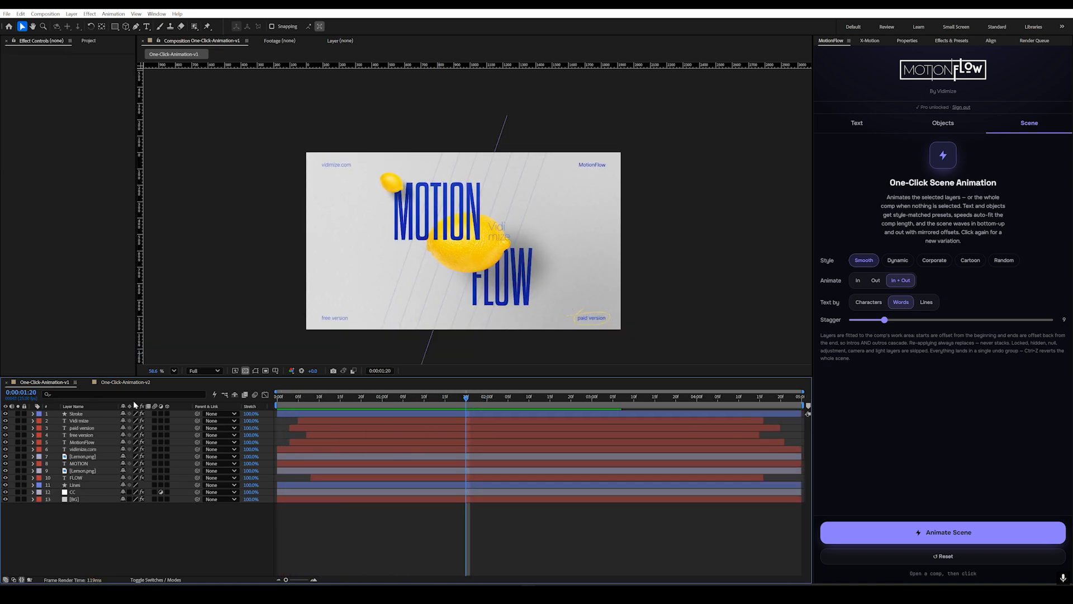
left_click(84, 470)
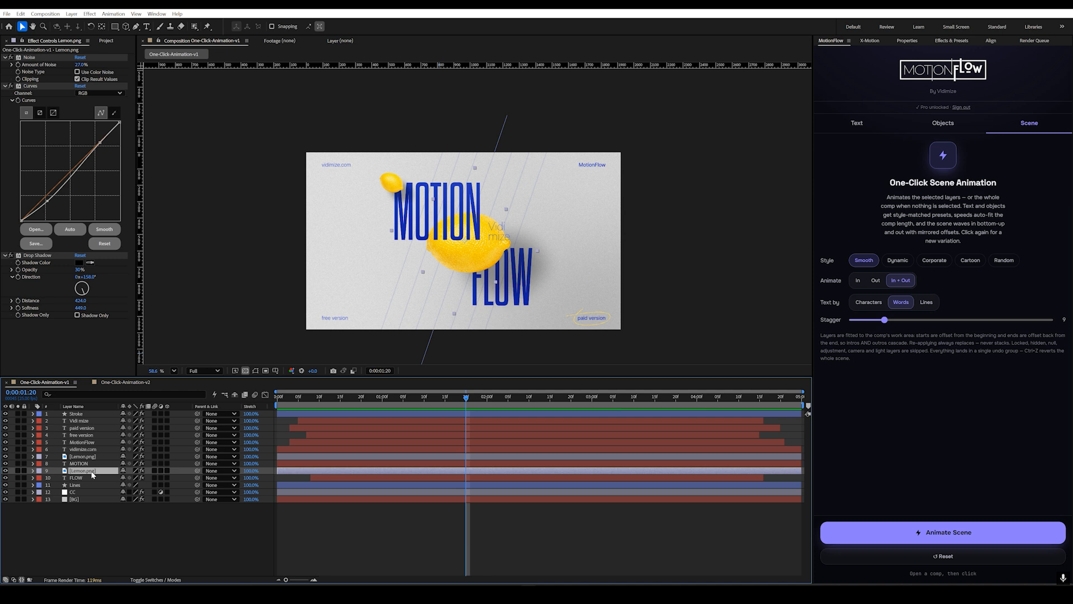
left_click(961, 124)
scroll(949, 223, "down", 6)
scroll(948, 223, "down", 5)
left_click(994, 180)
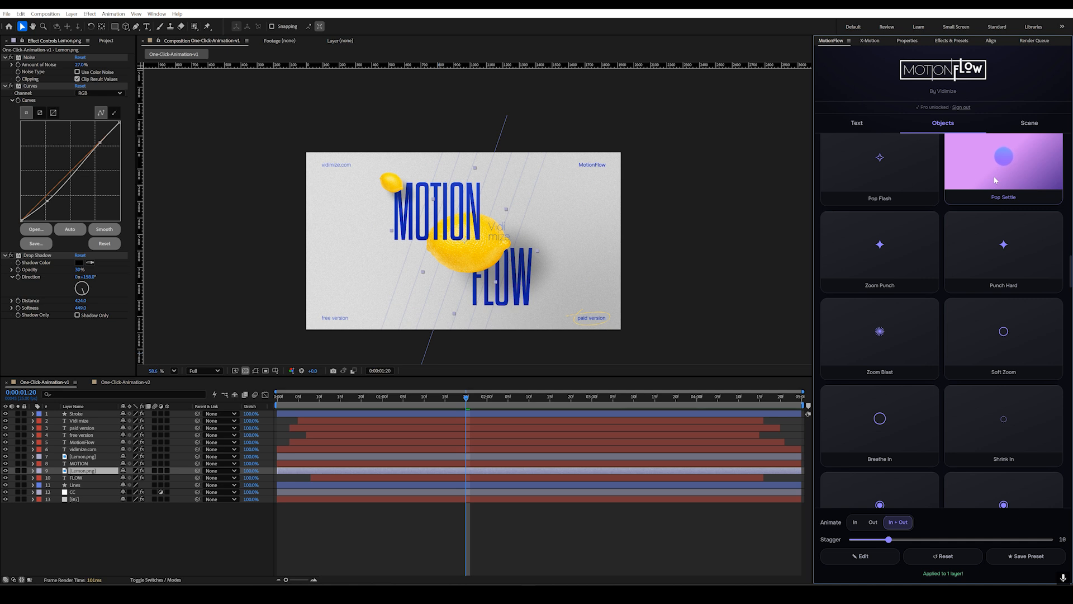
left_click_drag(374, 402, 274, 407)
key("space")
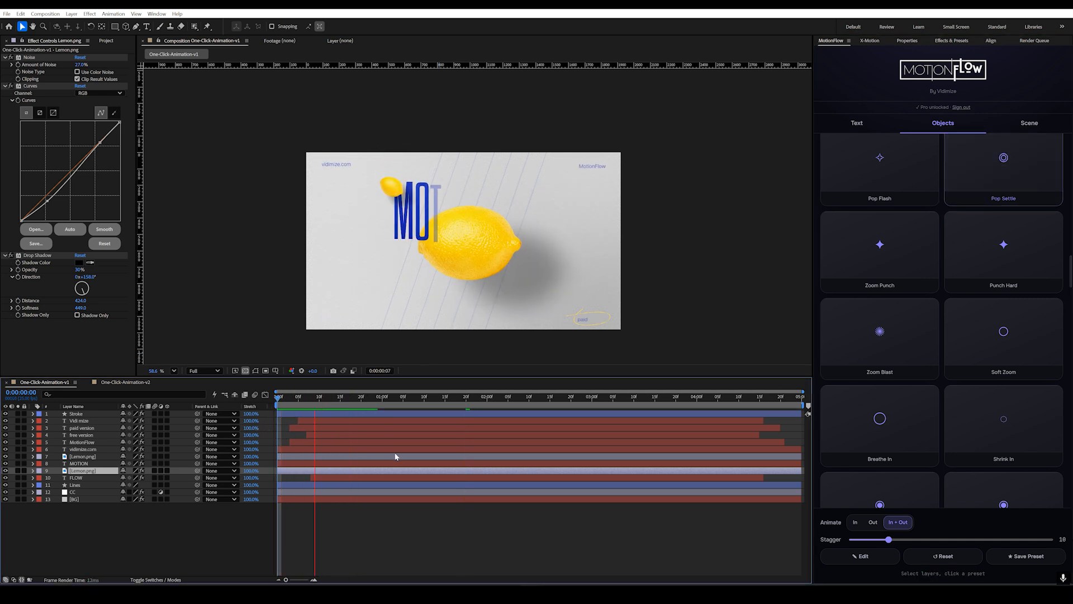
key("space")
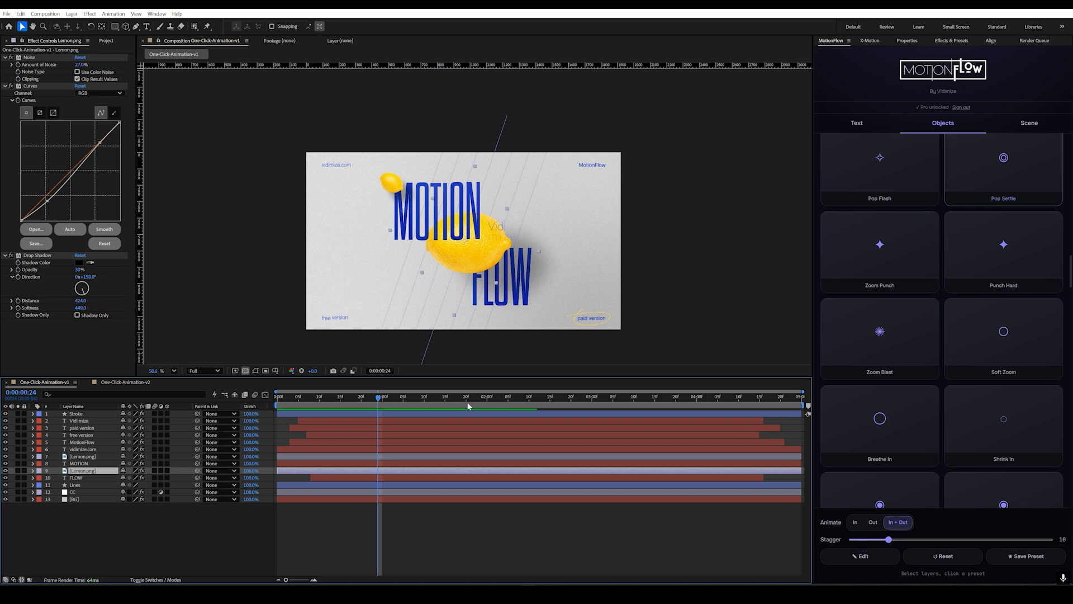
Step: Edit the large lemon's In animation, setting its Decay to 8, and play it back from the start
left_click(862, 555)
left_click_drag(895, 252, 920, 253)
left_click_drag(394, 401, 275, 406)
key("space")
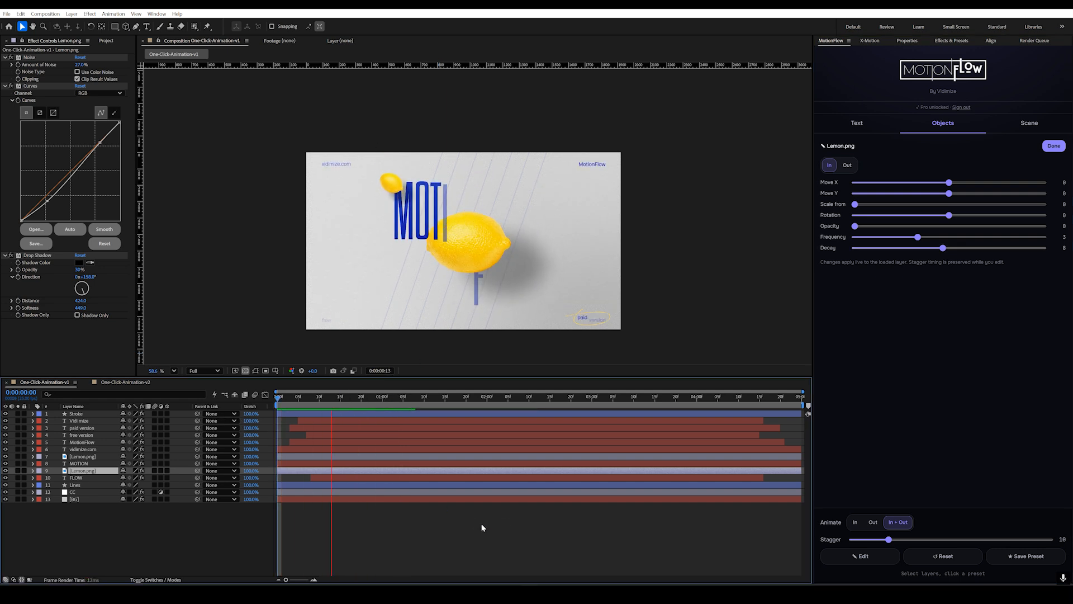
left_click(424, 403)
left_click(420, 403)
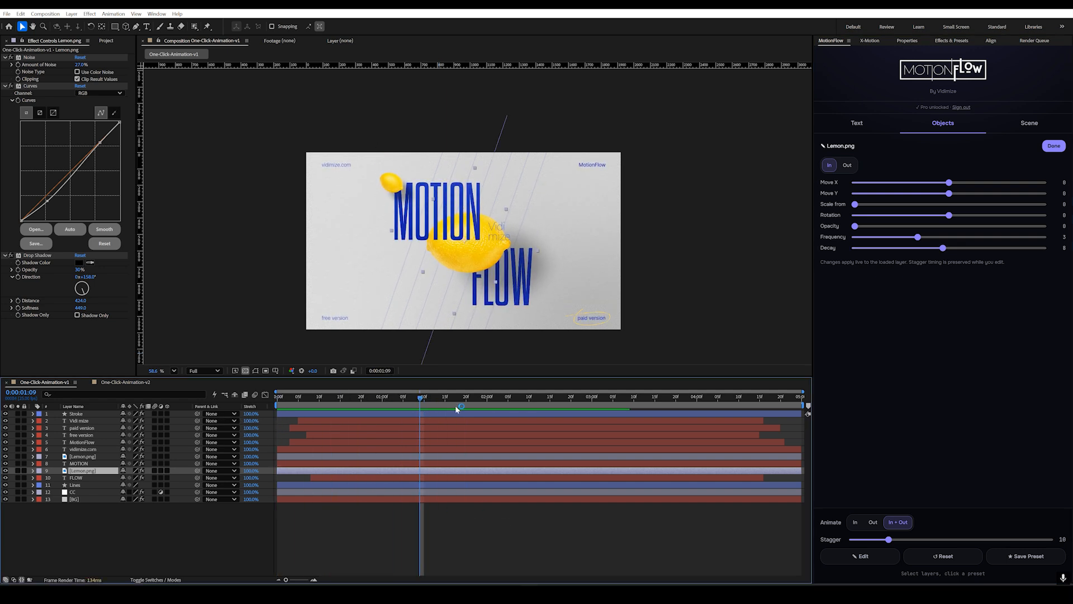
Step: Set the large lemon's In animation to Opacity 25, Rotation -200 and Scale from 55, and preview the changes
left_click_drag(854, 226, 896, 215)
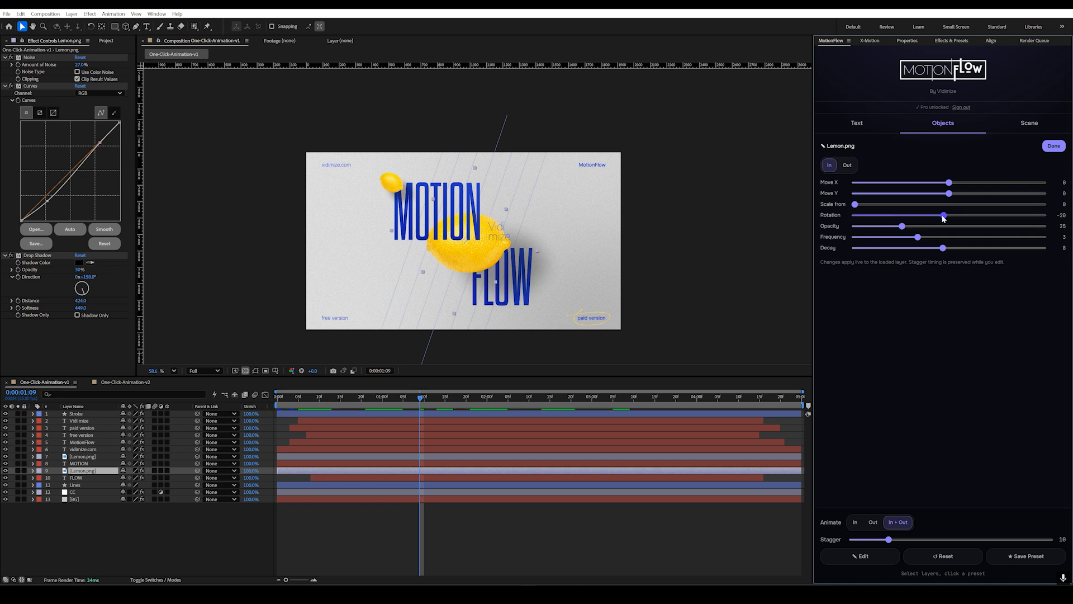
left_click_drag(402, 404, 277, 403)
key("space")
left_click(479, 403)
left_click_drag(854, 204, 889, 204)
left_click_drag(404, 403, 454, 412)
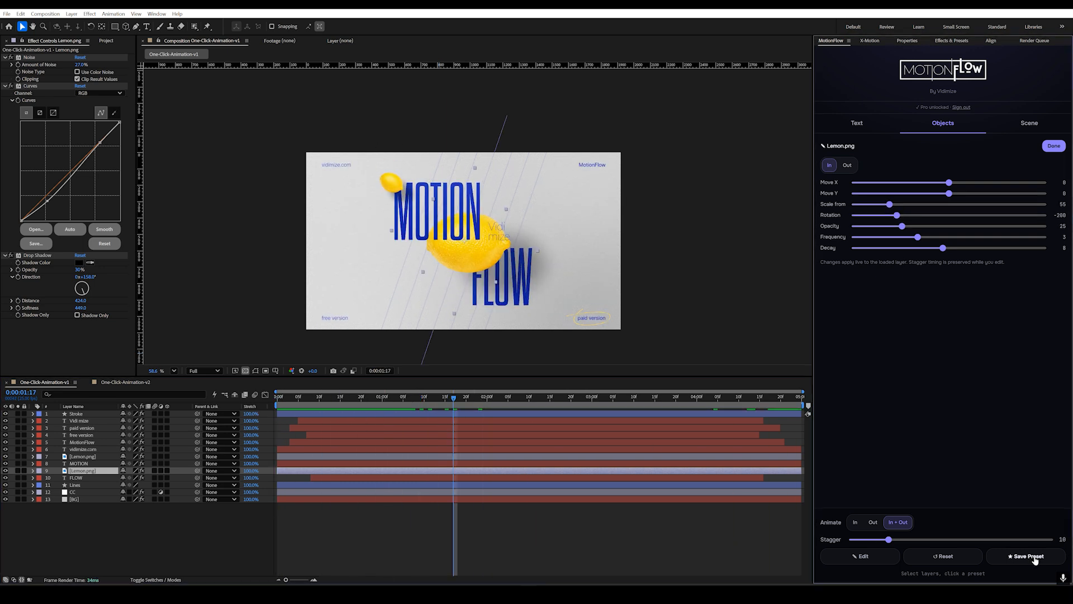
Step: Save the edited lemon animation as a preset named "My Rotation - Bounce" and finish editing the layer
left_click(1027, 556)
type("My Rotation - Bounce")
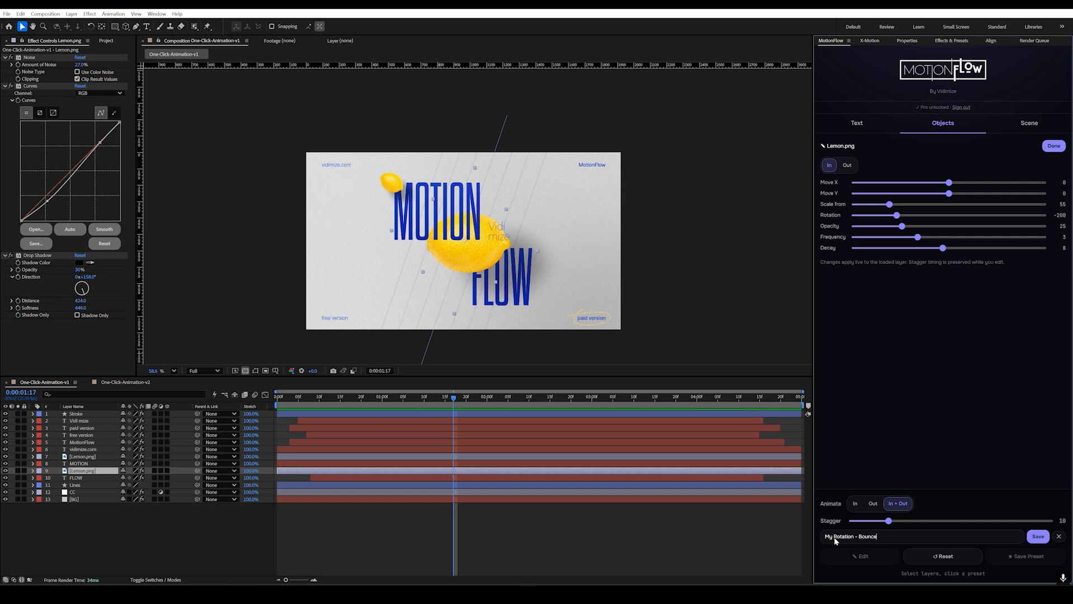
left_click(1037, 536)
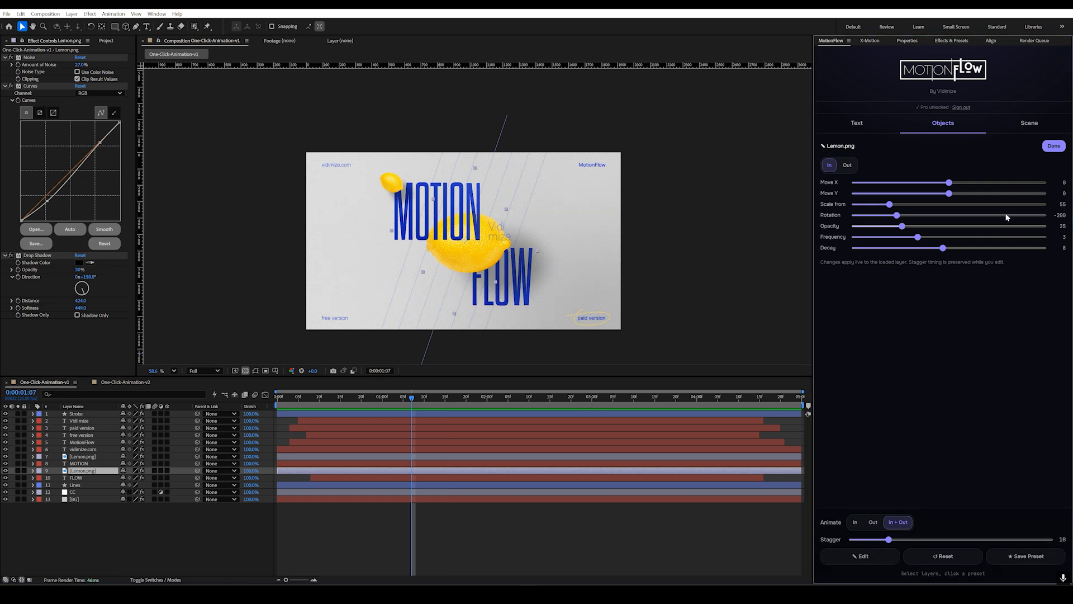
left_click(1045, 151)
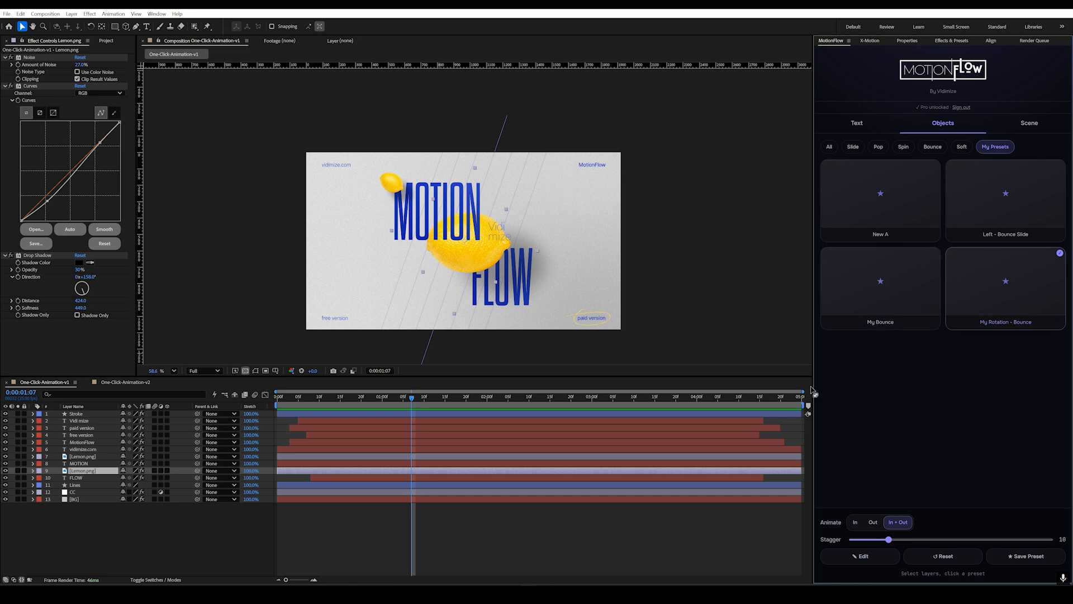
Step: Apply the saved My Rotation - Bounce preset to the small lemon and play it from the beginning
left_click(393, 187)
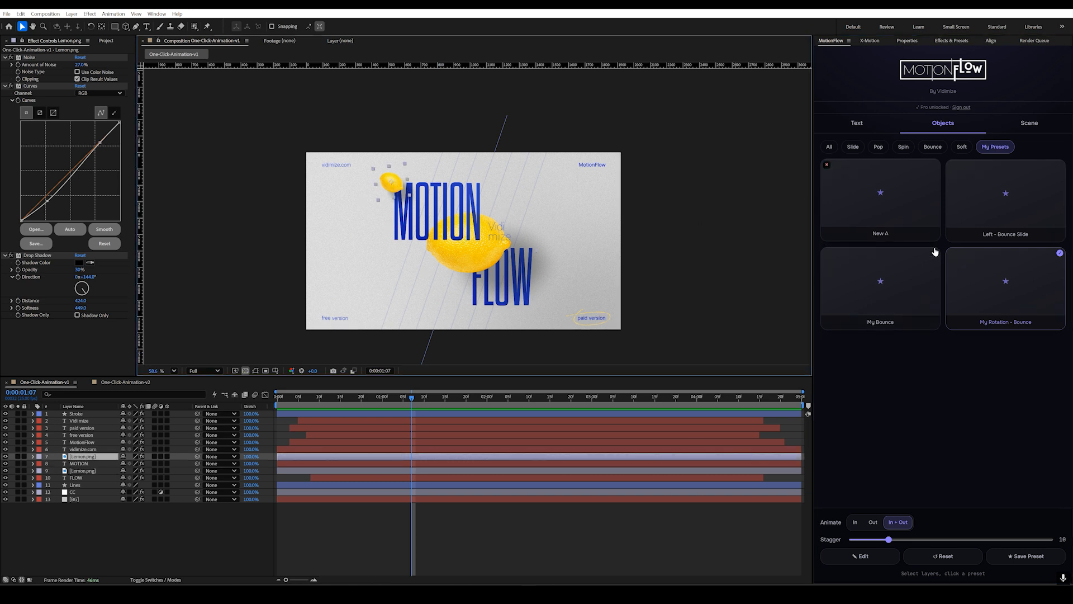
left_click(1021, 279)
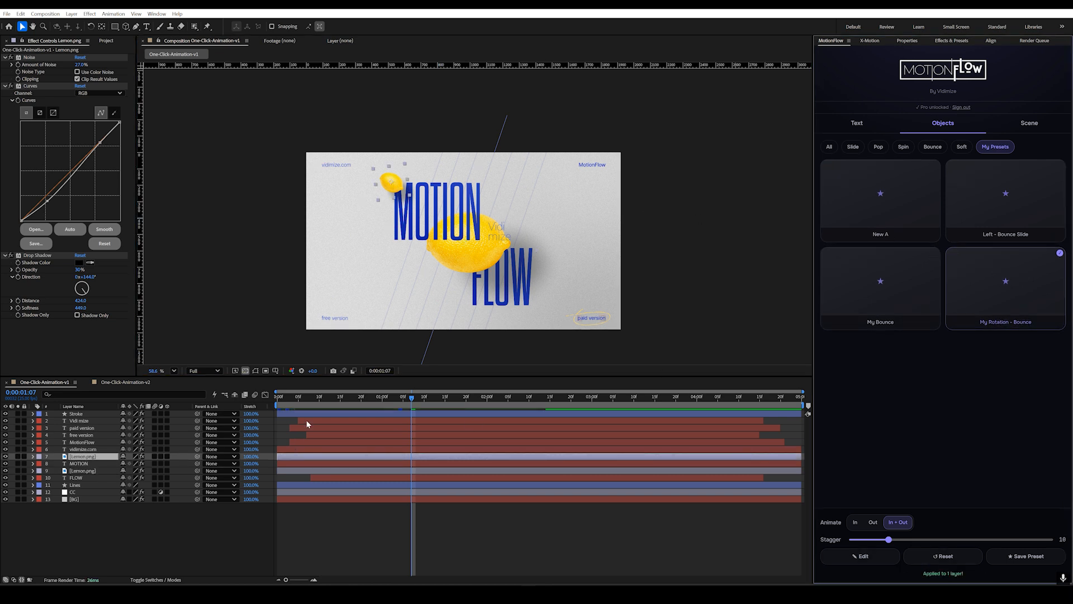
left_click_drag(332, 397, 197, 436)
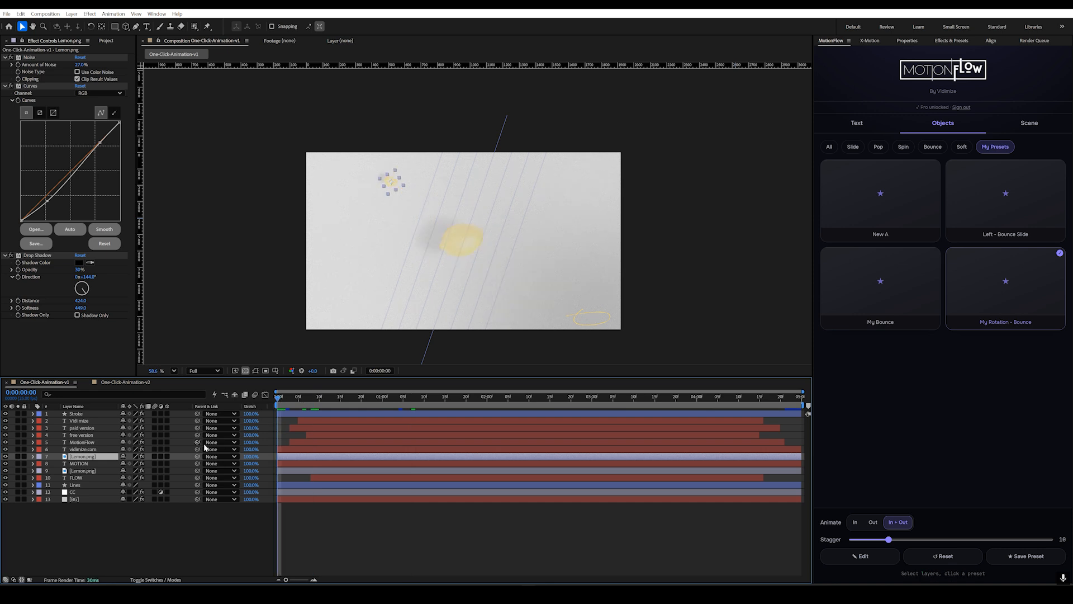
key("space")
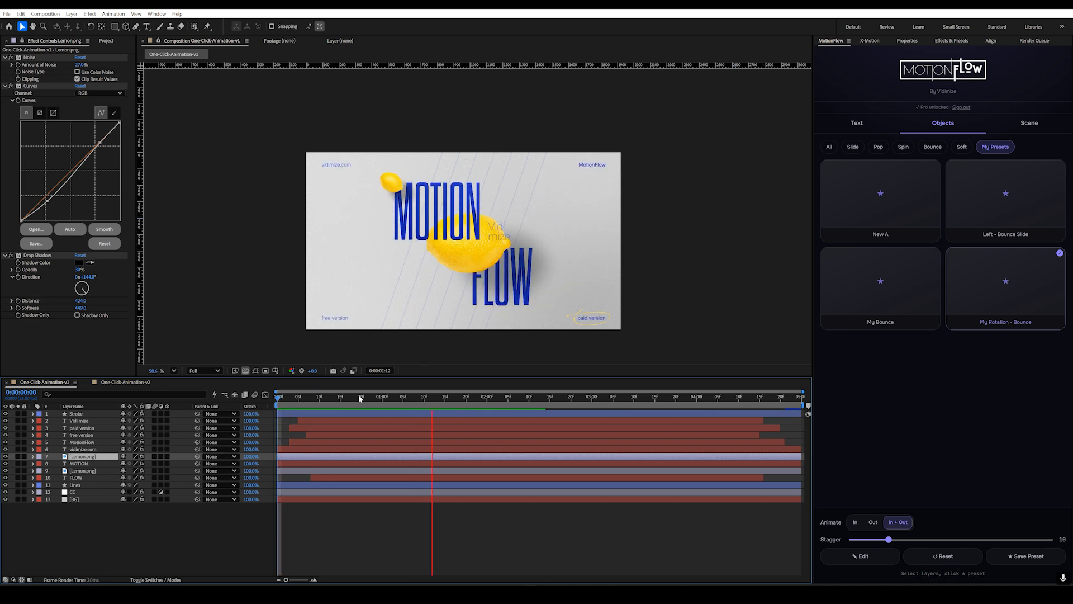
Step: Edit the MOTION text's In animation with Move Y 121, Decay 14 and Tracking 16, and scrub through the result
left_click(855, 123)
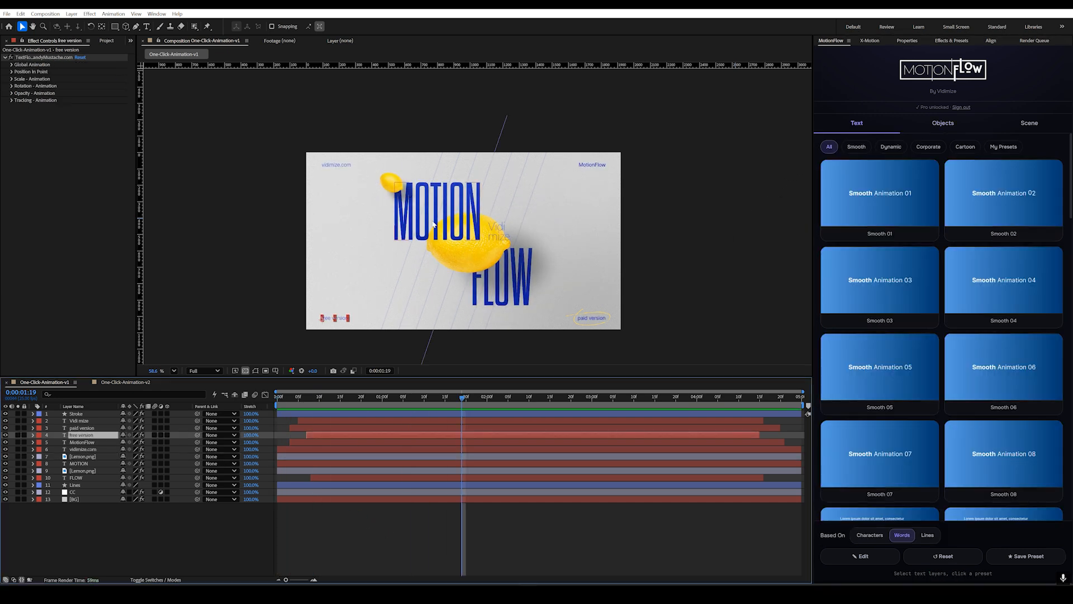
left_click(433, 223)
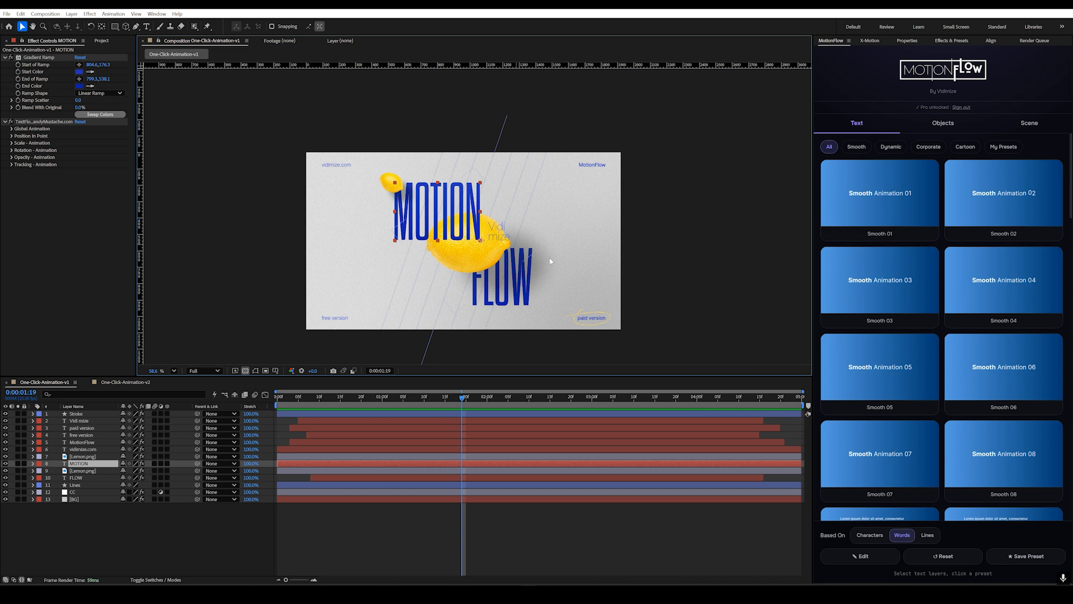
left_click(864, 556)
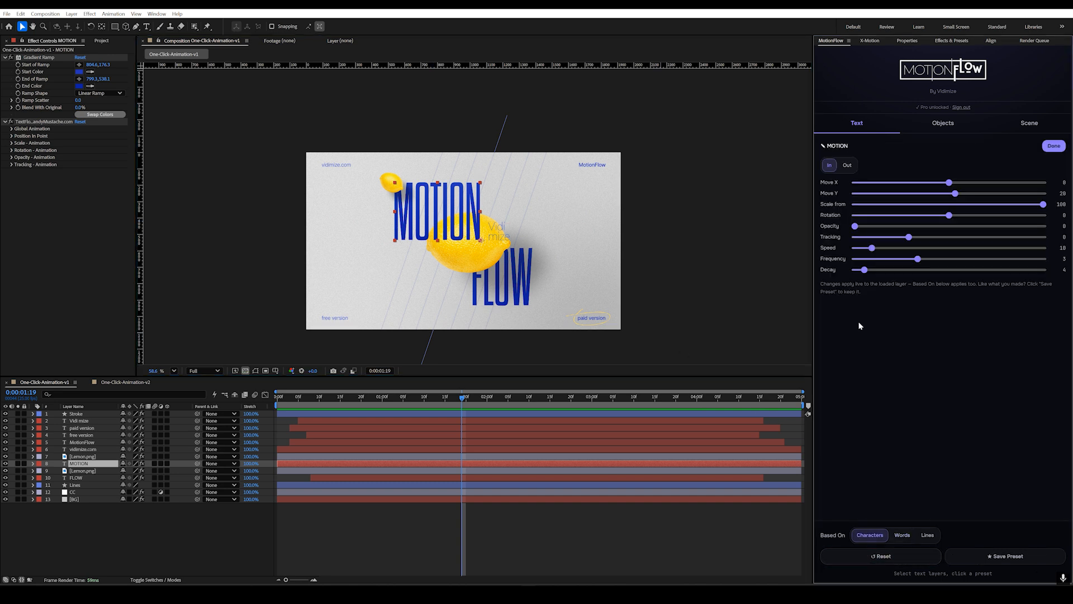
mouse_move(315, 404)
left_mouse_down()
mouse_move(287, 405)
mouse_move(304, 406)
left_mouse_up()
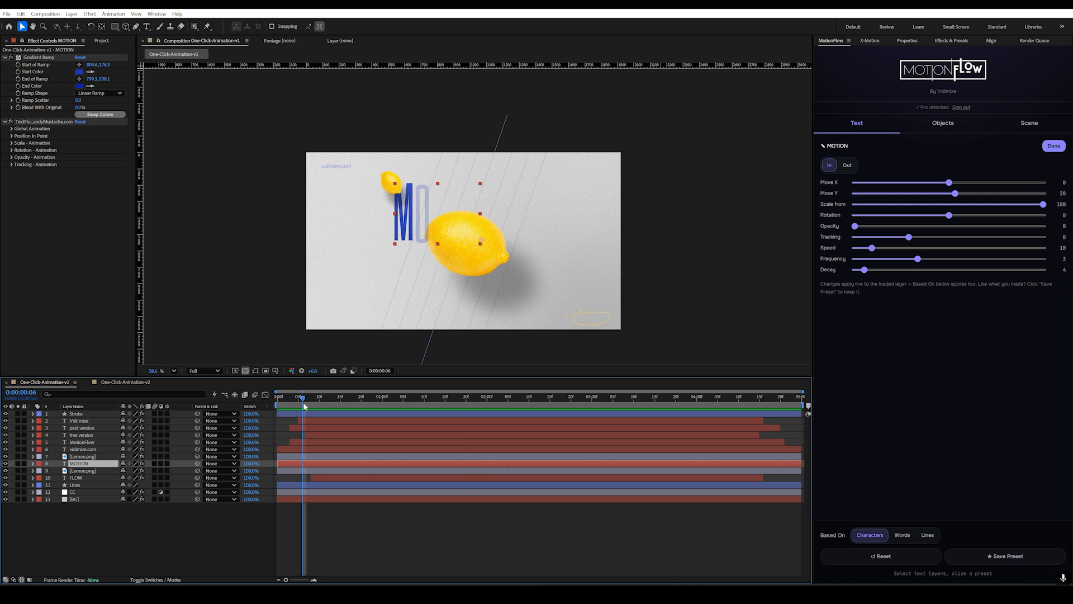
left_click_drag(955, 193, 986, 193)
left_click_drag(864, 270, 897, 270)
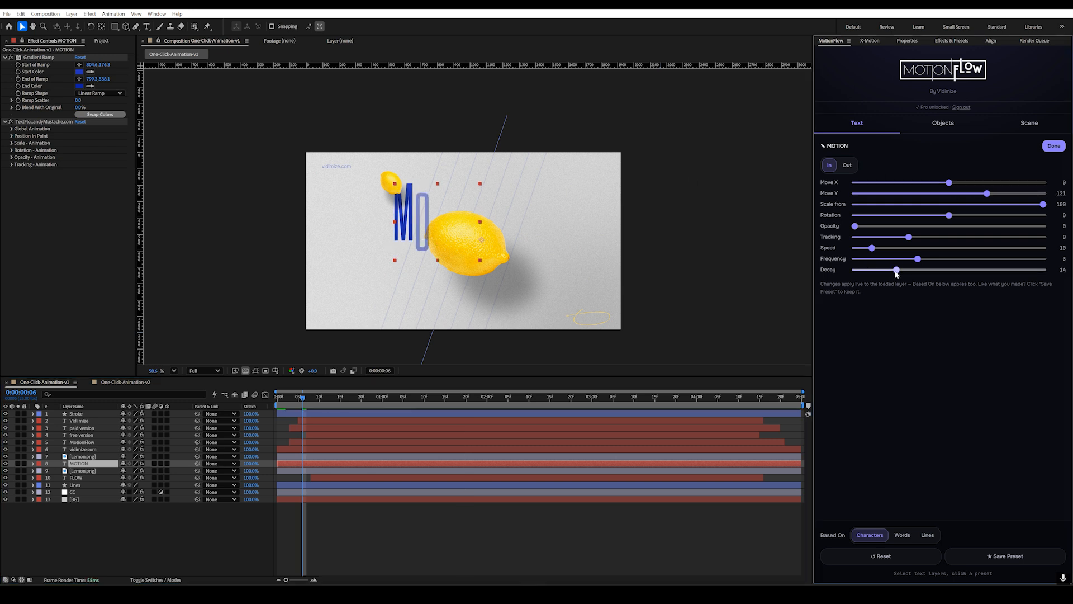
left_click_drag(909, 238, 951, 239)
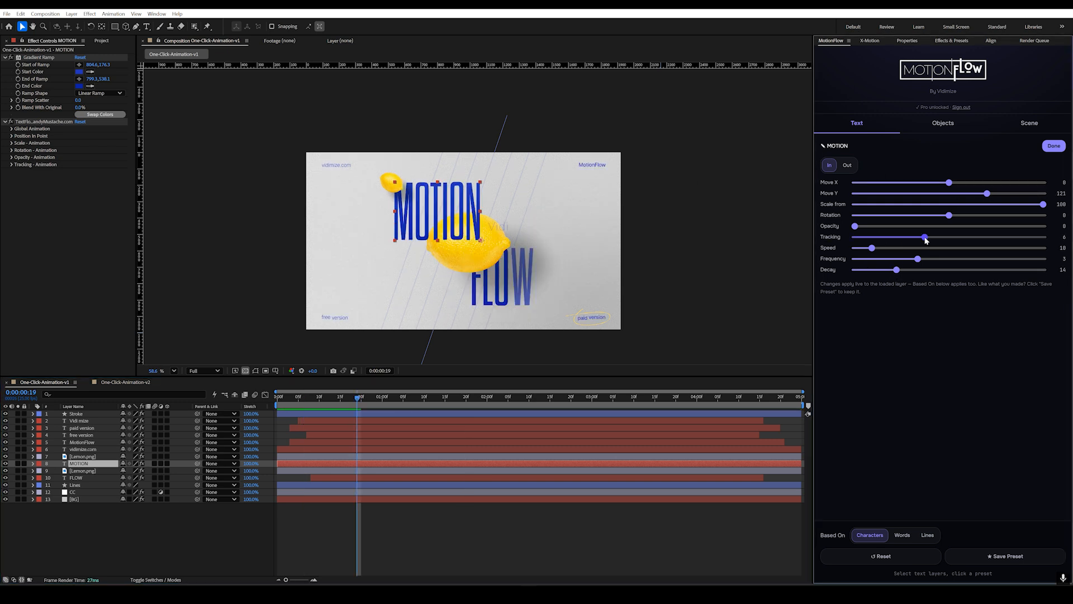
left_click_drag(357, 405, 399, 407)
left_click(445, 531)
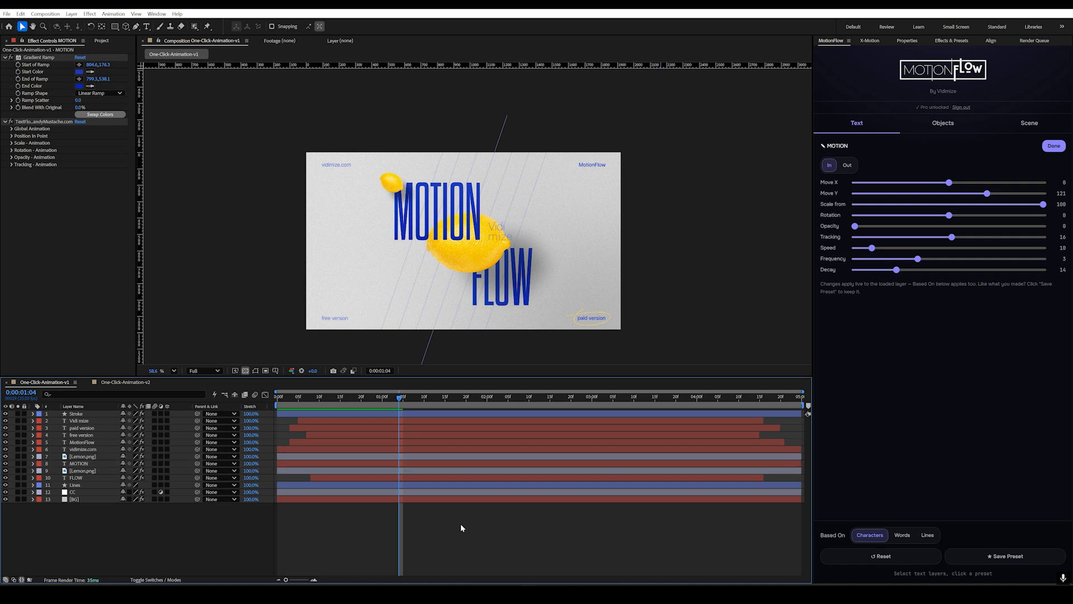
Step: Remove the MotionFlow animations from all layers of the composition with the scene reset, and scrub through the timeline to check
left_click(1025, 124)
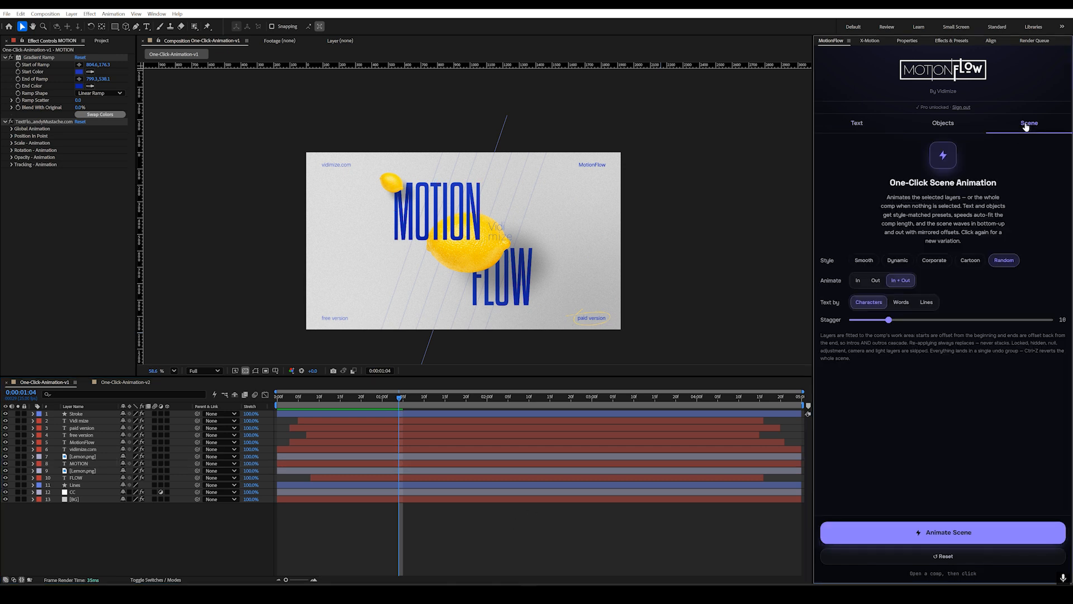
left_click_drag(139, 526, 44, 410)
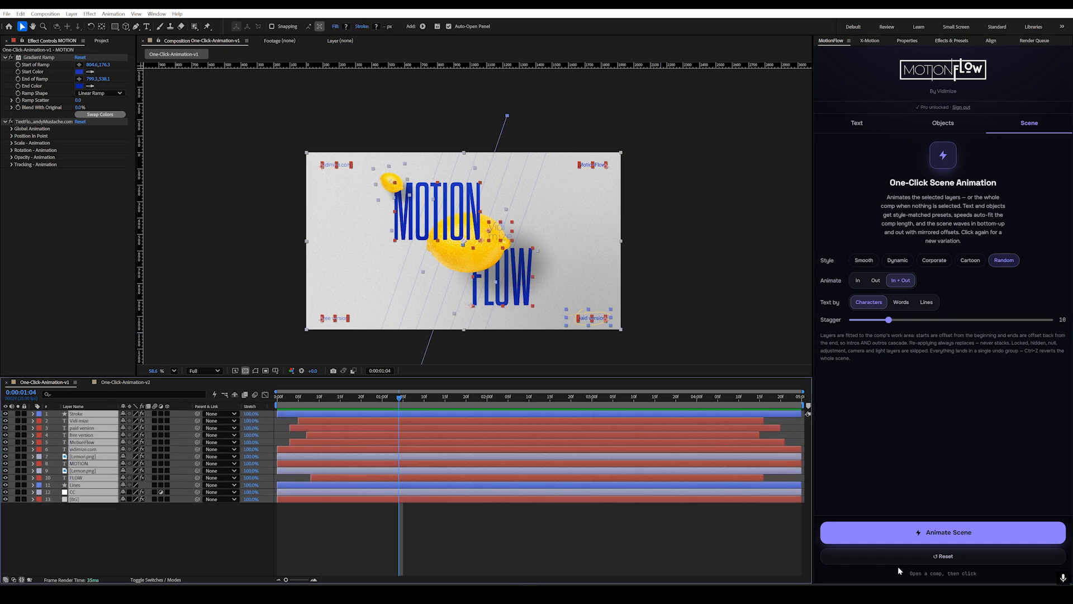
left_click(938, 557)
left_click_drag(360, 412, 493, 420)
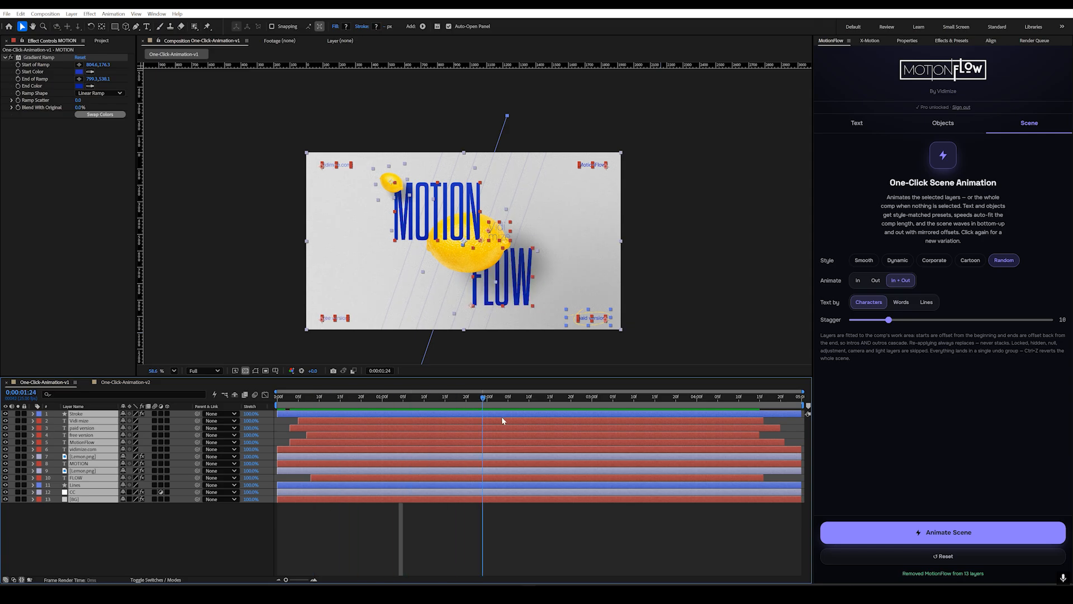